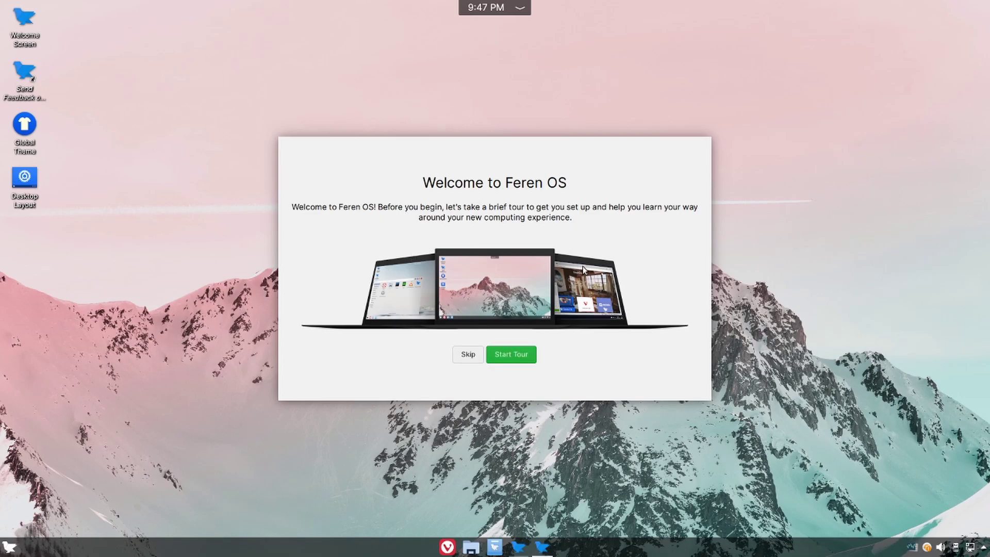
Start the guided tour from the Welcome to Feren OS dialog.
left_click(517, 355)
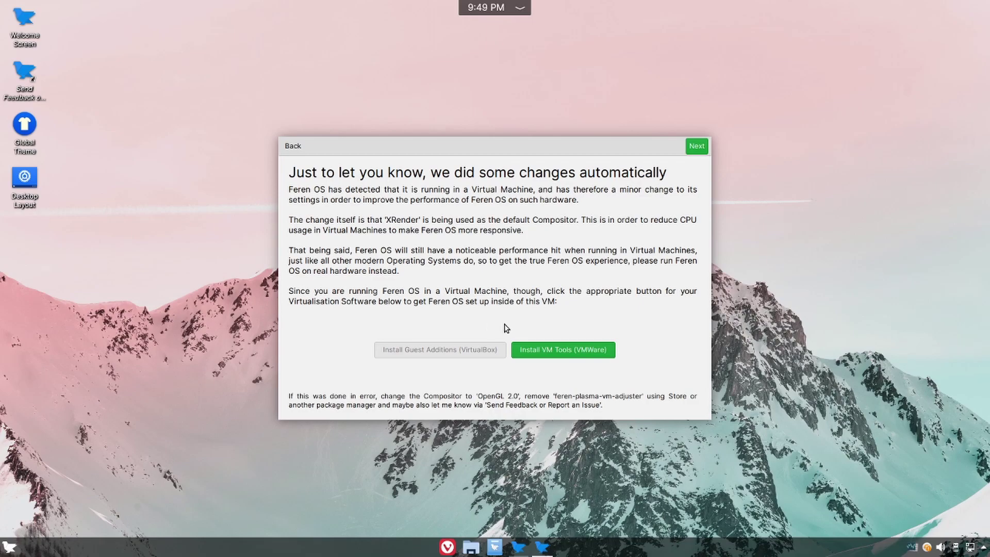
Advance past the file transfer page to the 3rd-party codecs page.
left_click(695, 149)
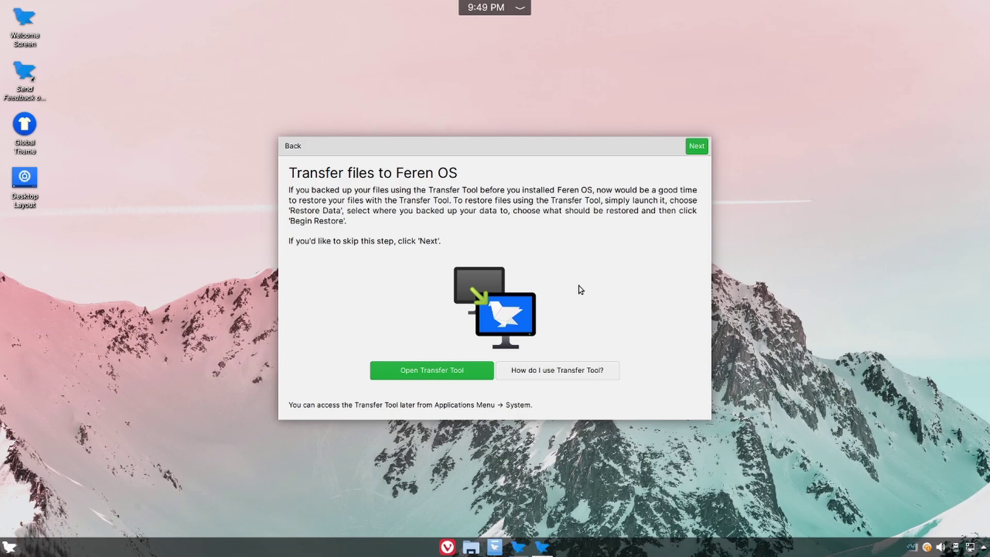
left_click(695, 148)
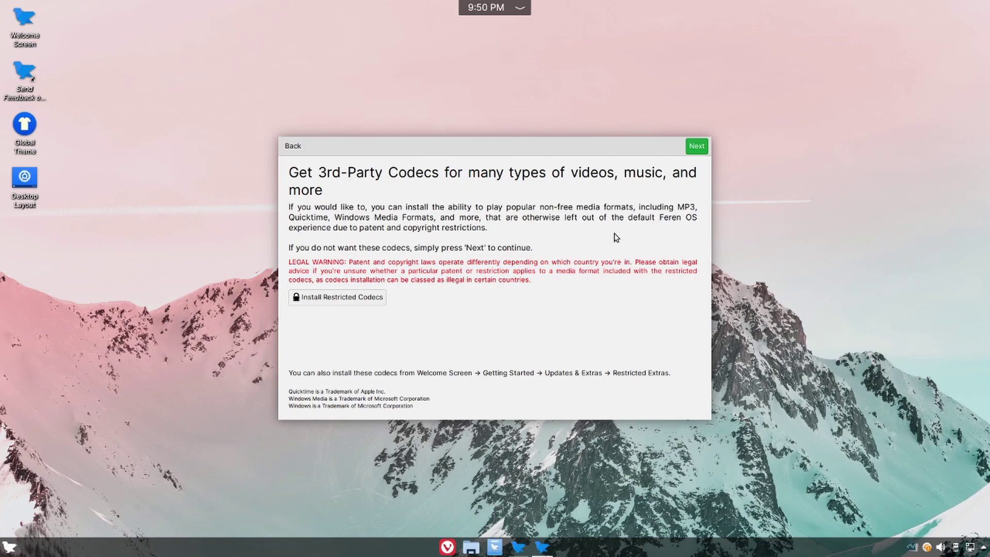
left_click(695, 147)
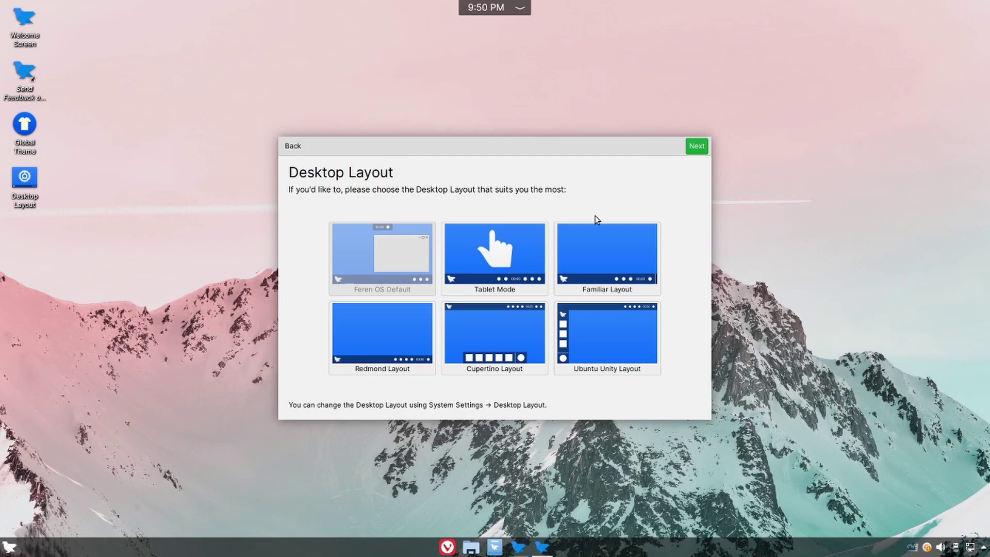
left_click(538, 356)
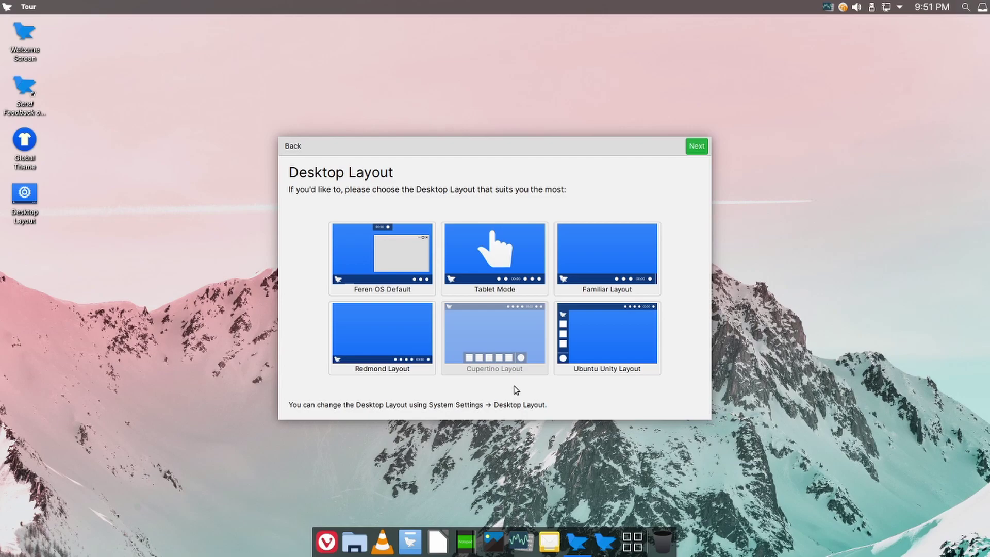
left_click(611, 342)
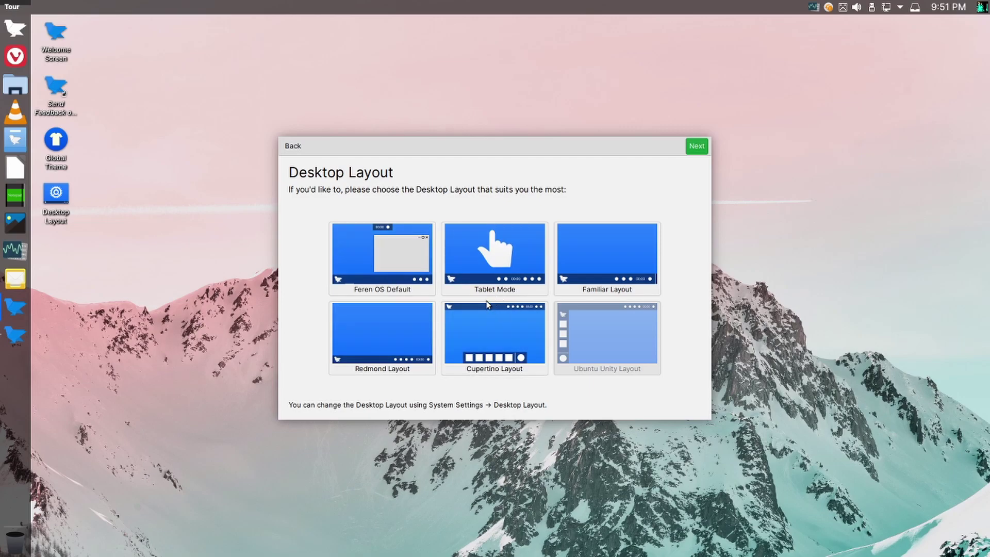
left_click(385, 265)
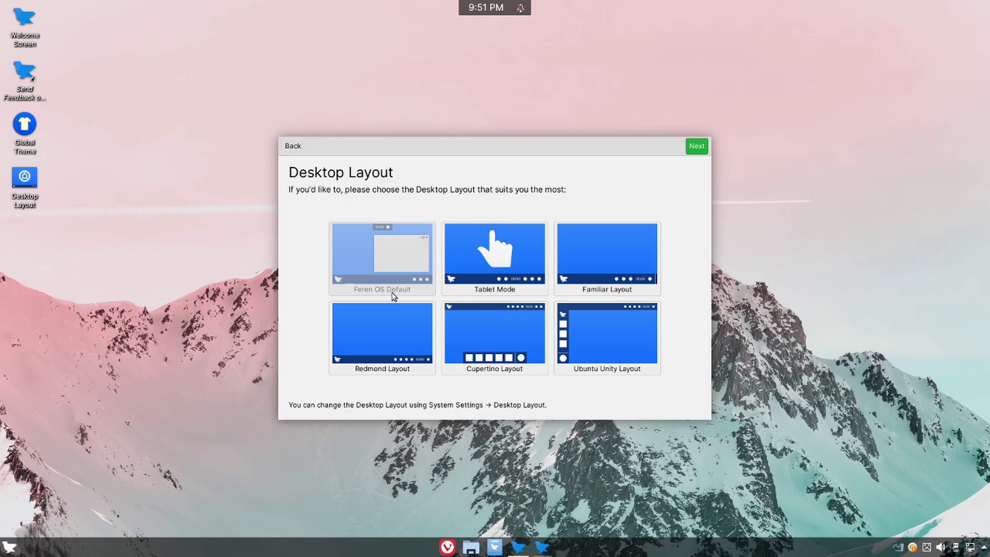
Page through the Applications Menu, Window Management, System Tray and Desktop Search tips to Use Store.
left_click(696, 146)
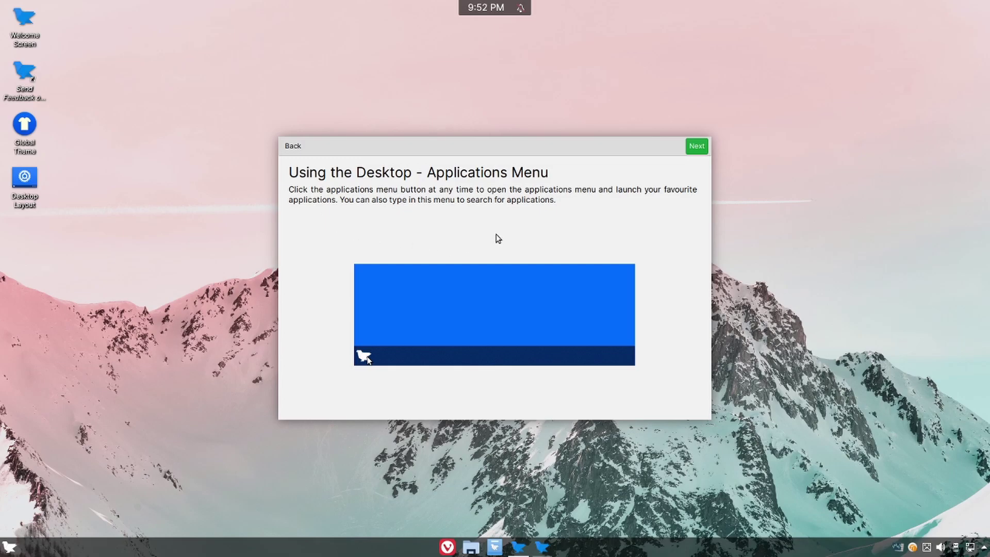
left_click(696, 146)
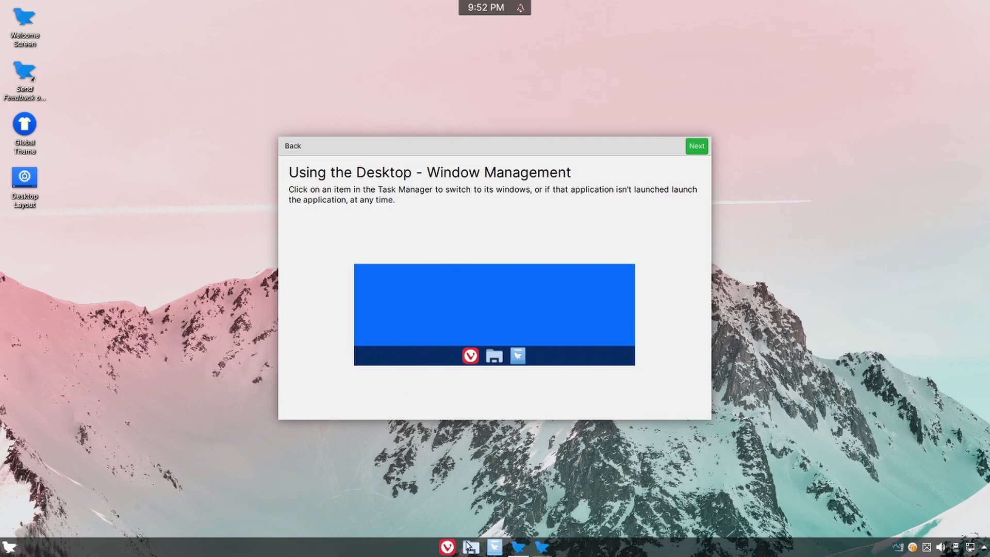
left_click(693, 150)
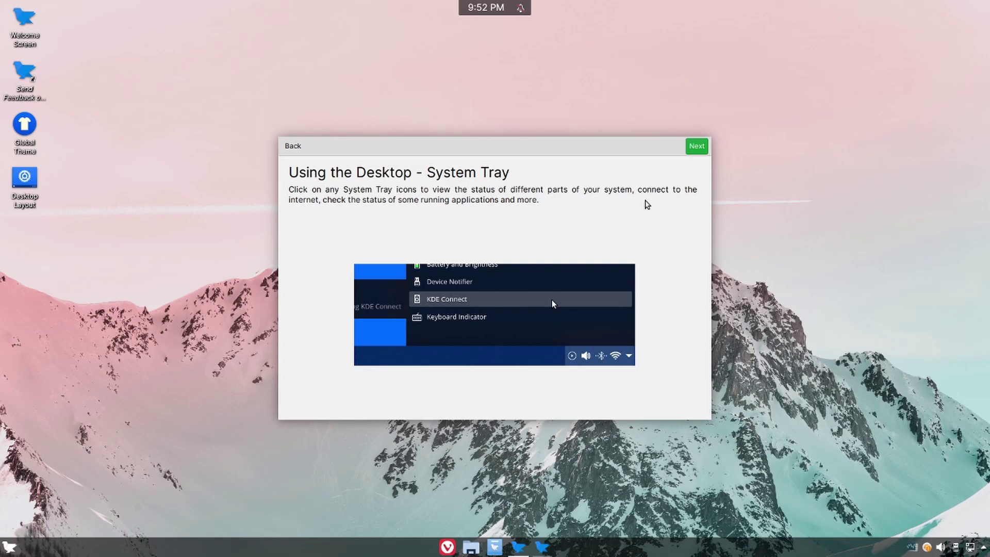
left_click(693, 147)
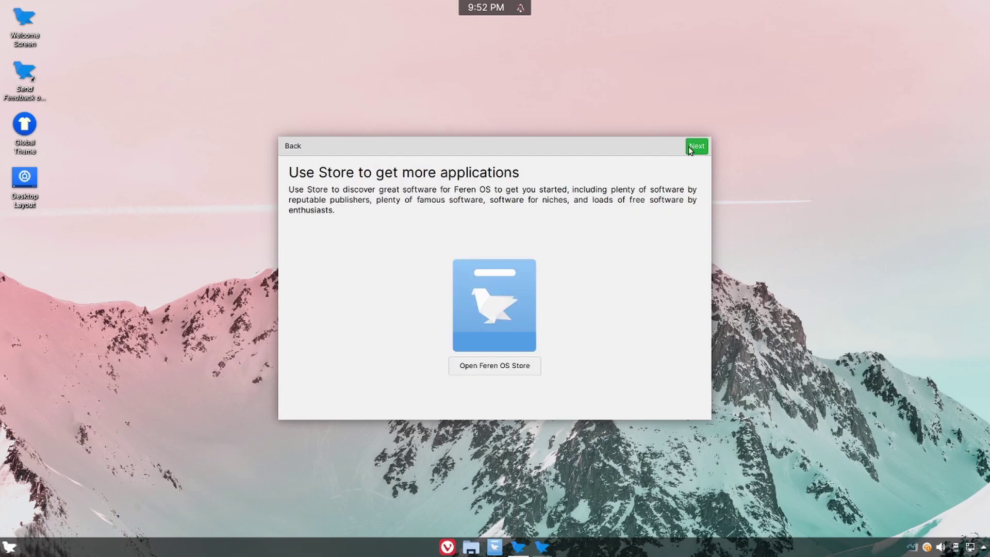
left_click(689, 146)
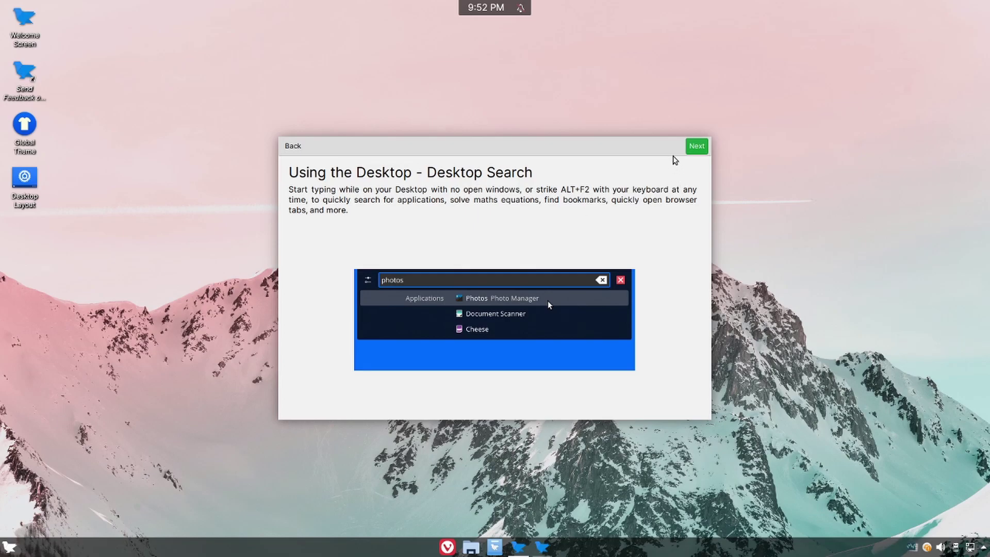
left_click(695, 149)
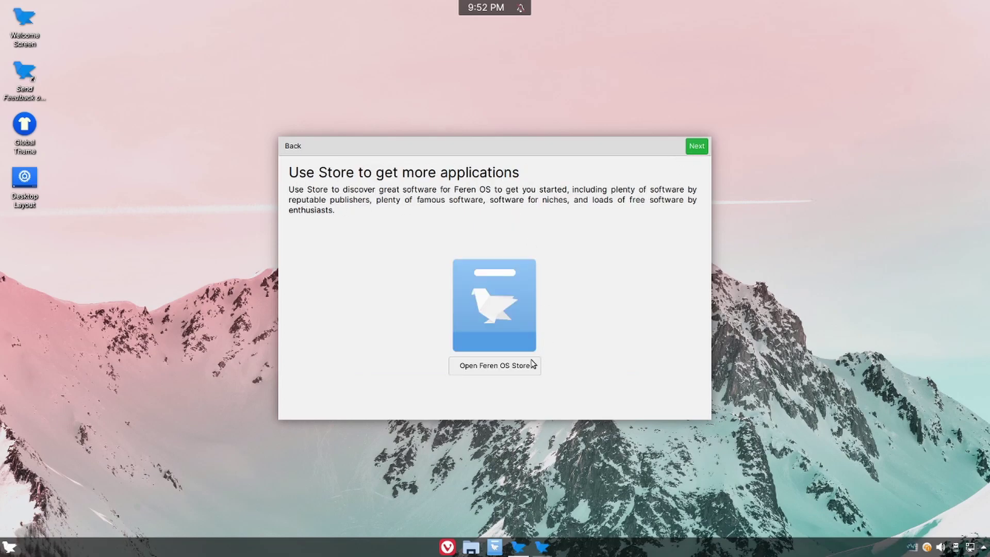
Launch the Feren OS Store from the tour and glance at its settings menu.
left_click(498, 370)
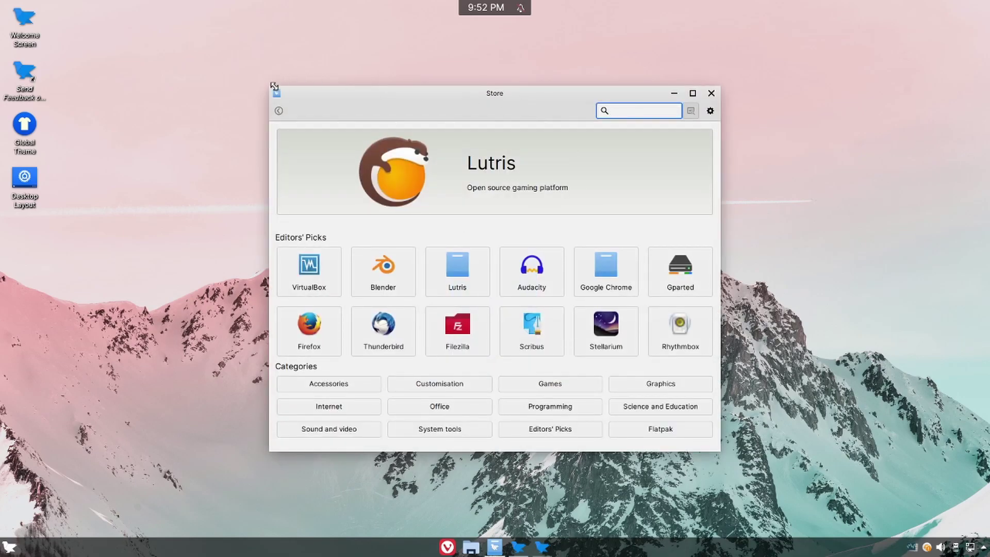
left_click(711, 111)
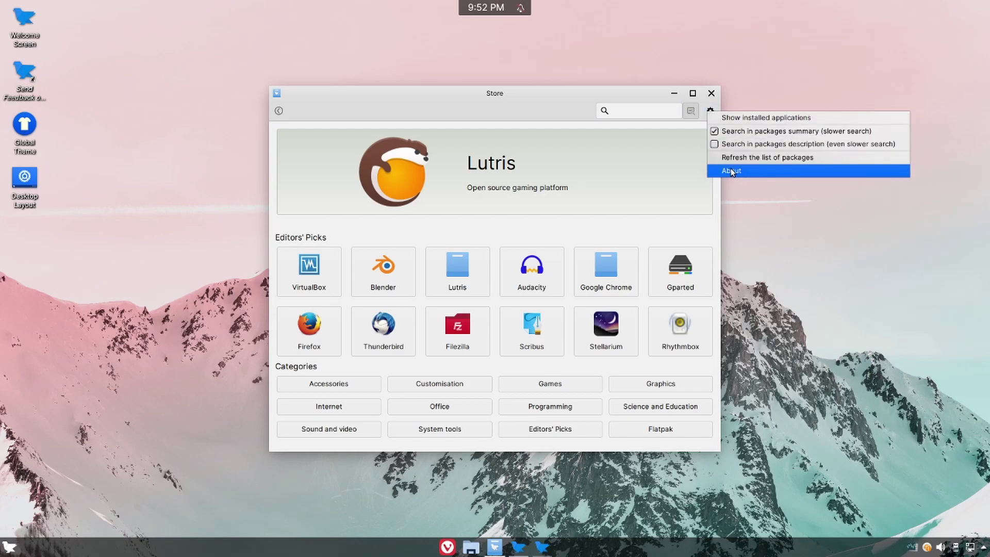
left_click(681, 190)
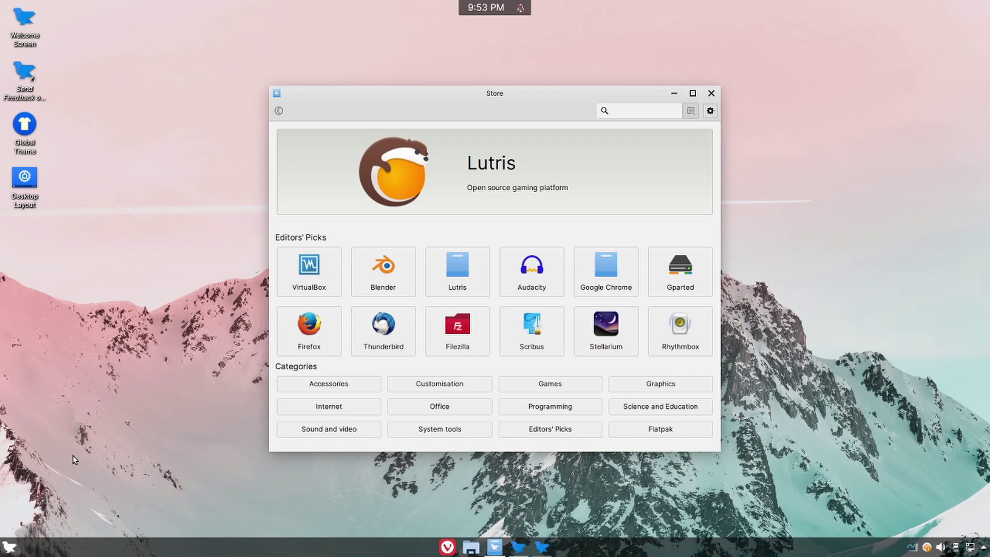
Search the application launcher for 'packages', then dismiss it.
left_click(9, 547)
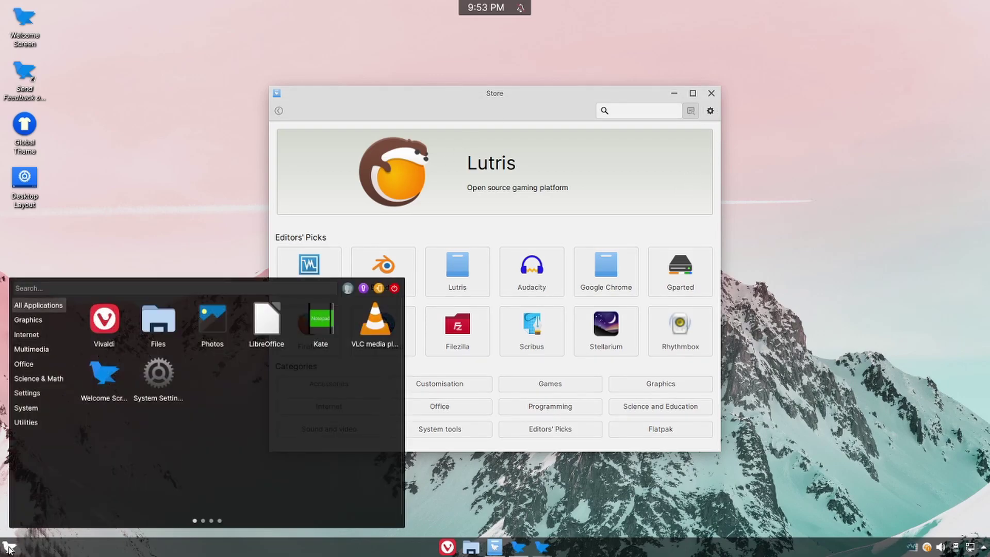
type("packages")
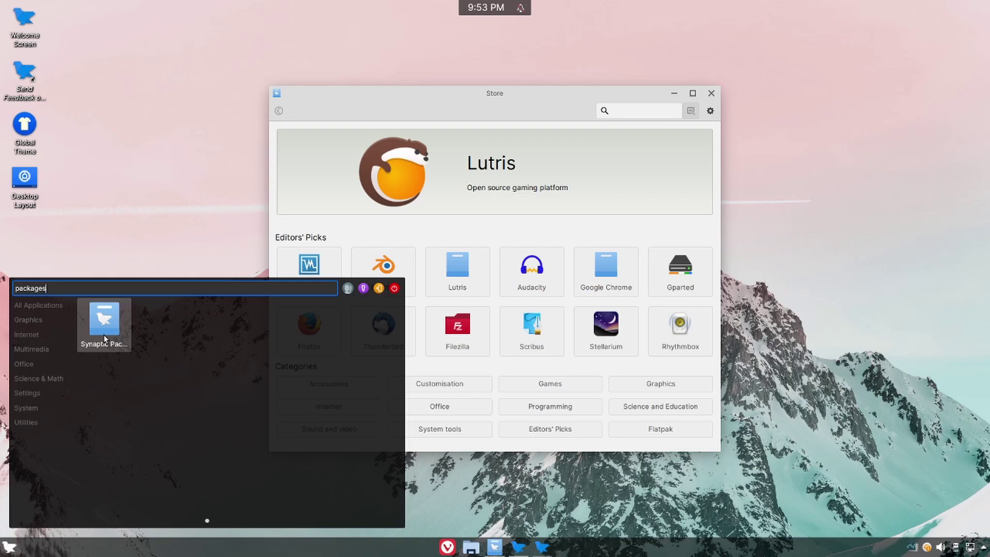
left_click(715, 97)
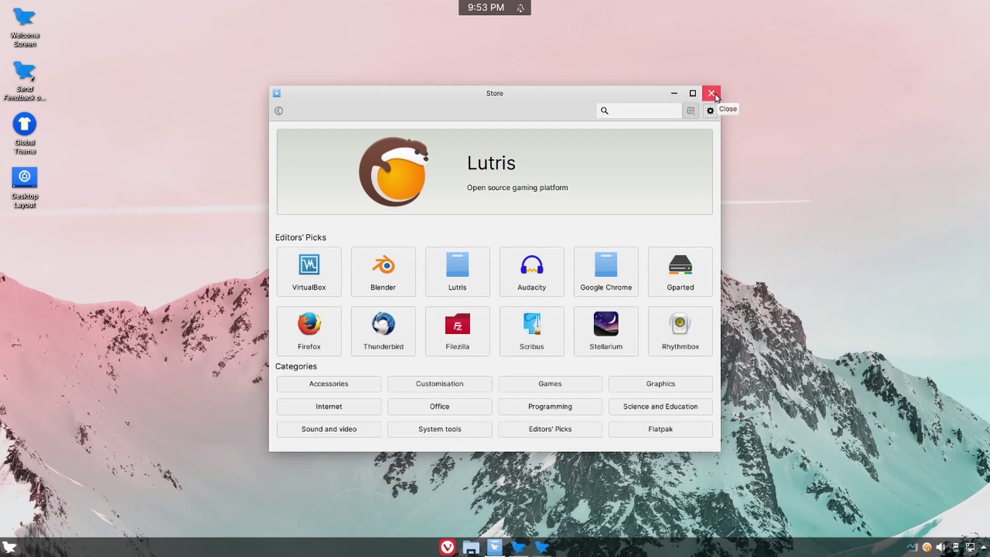
Close Store and continue past Theme Mode and Accent Colour, keeping the default theme and blue accent.
left_click(715, 97)
left_click(699, 149)
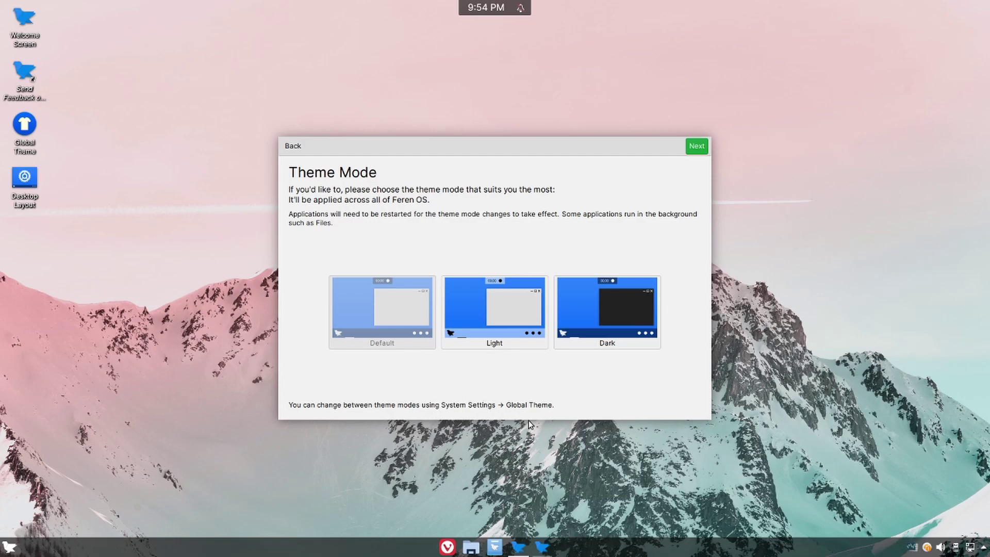
left_click(696, 147)
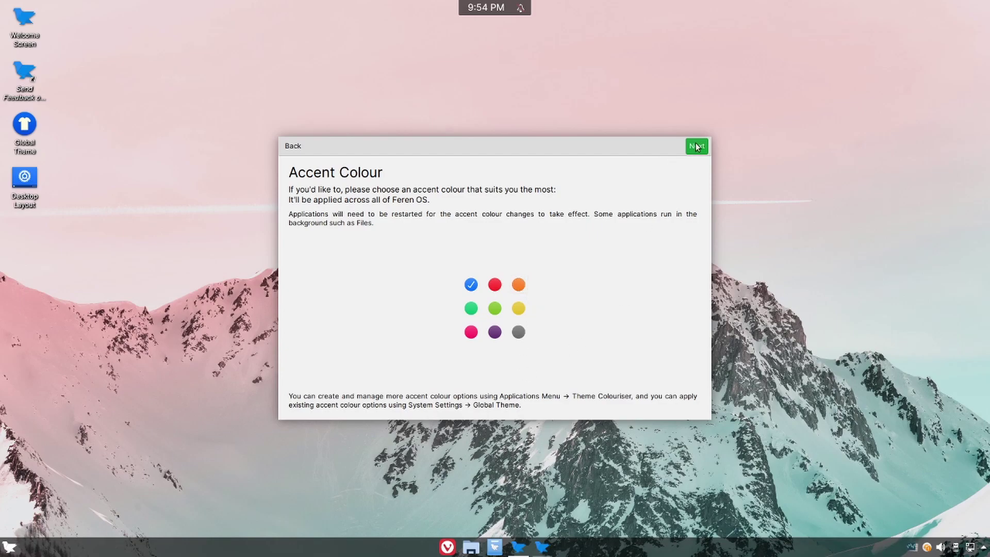
left_click(696, 147)
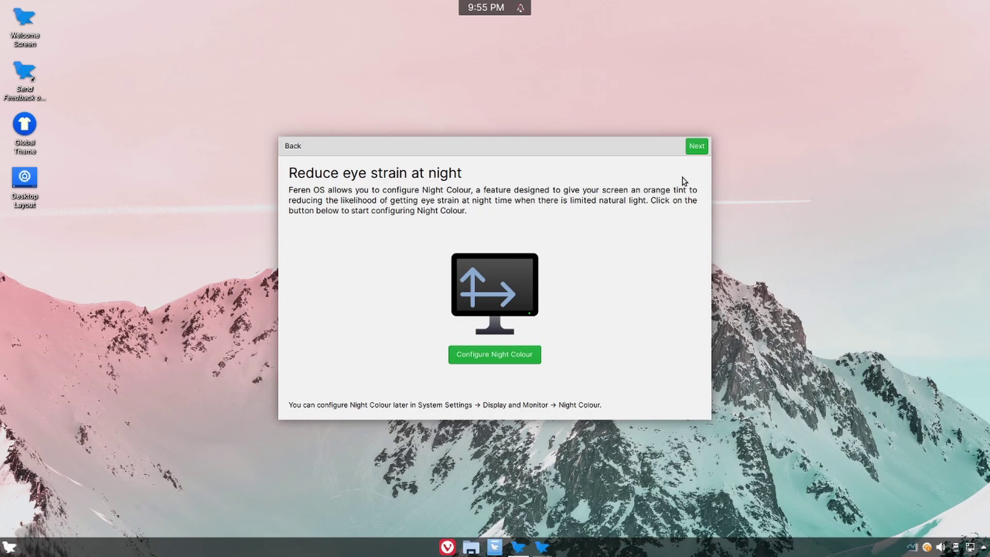
Advance to the All Done page and close the tour with Enjoy.
left_click(696, 146)
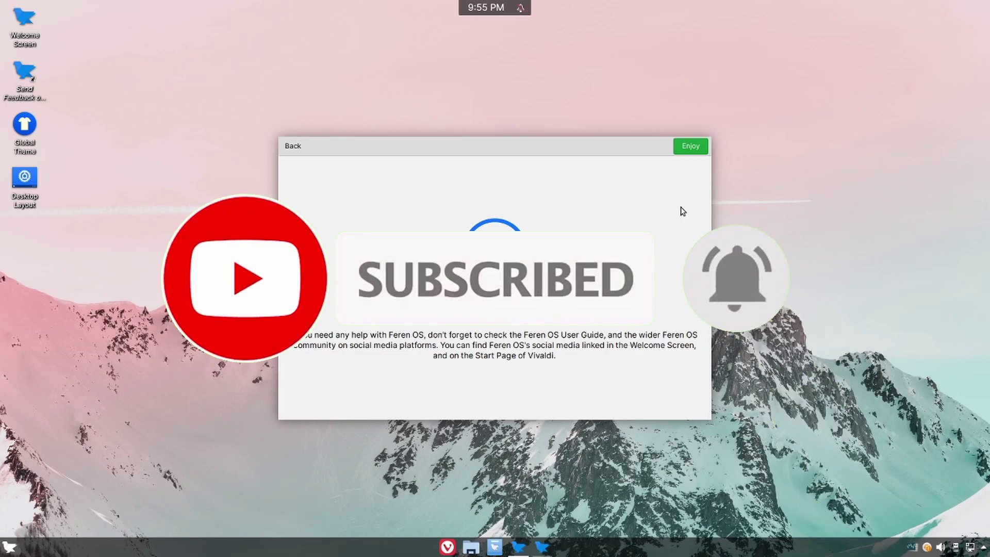
left_click(691, 147)
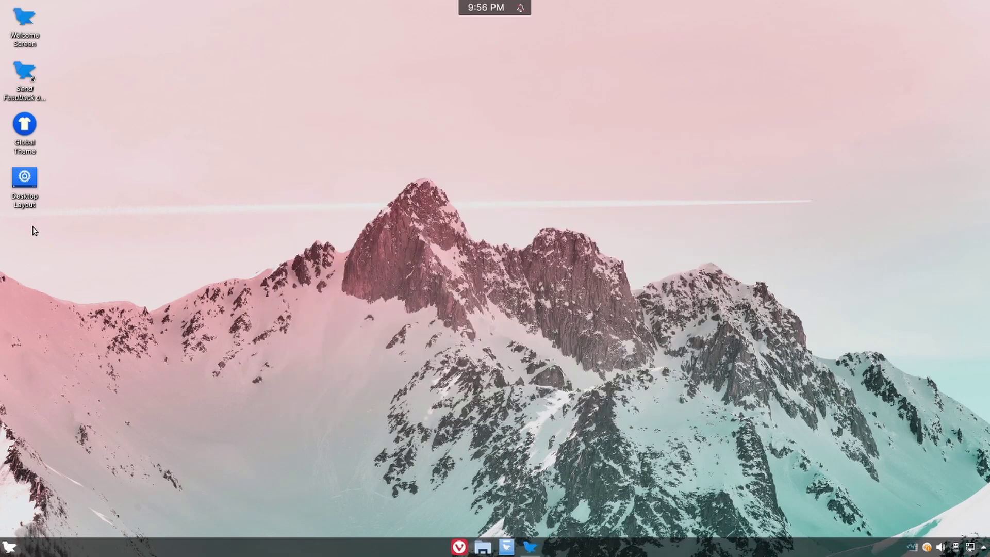
Select and deselect the desktop icons, then open the Welcome Screen.
left_click_drag(32, 226, 6, 5)
left_click(81, 38)
double_click(24, 19)
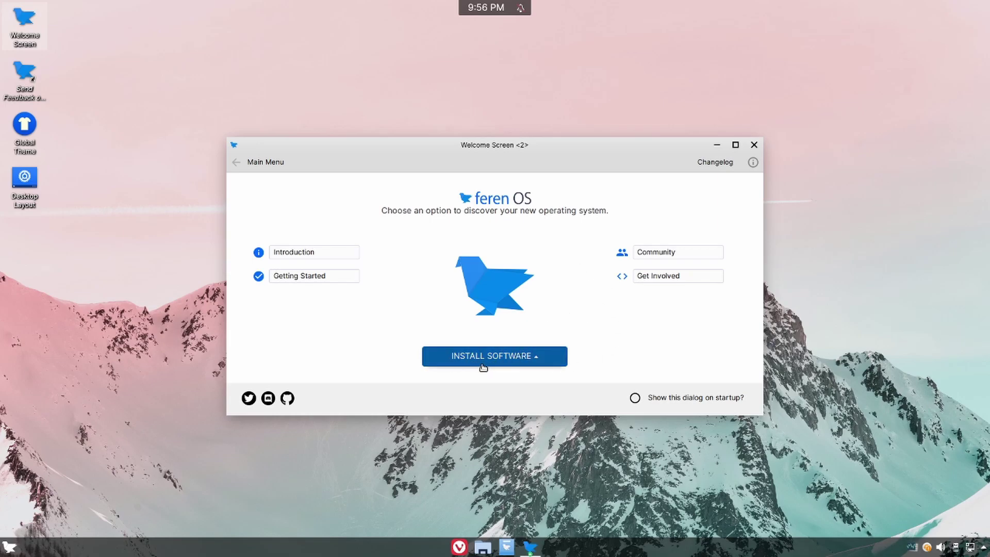
Choose Install Software > Snap Apps, dismiss the Snap Support prompt, and close Welcome Screen.
left_click(500, 361)
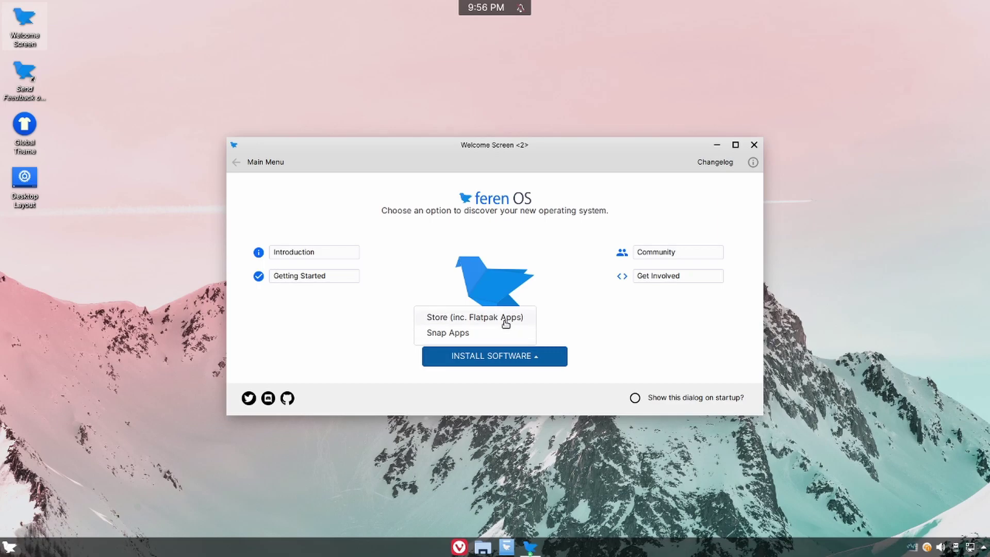
left_click(471, 338)
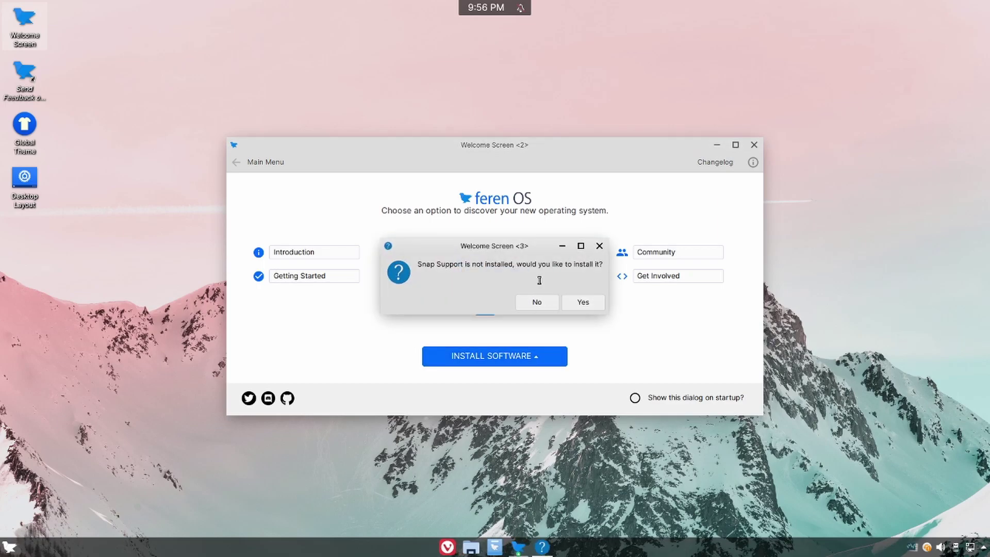
left_click_drag(509, 249, 508, 180)
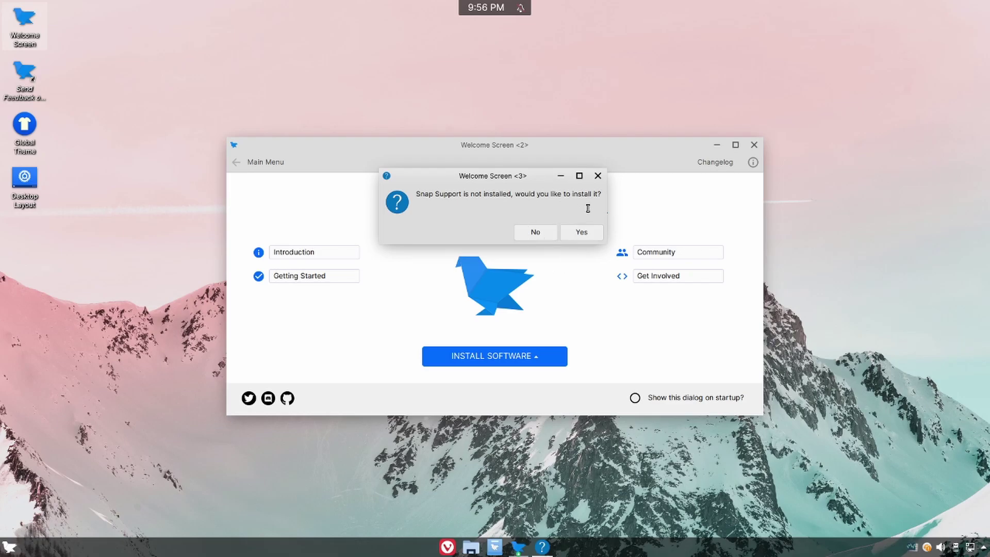
left_click(598, 177)
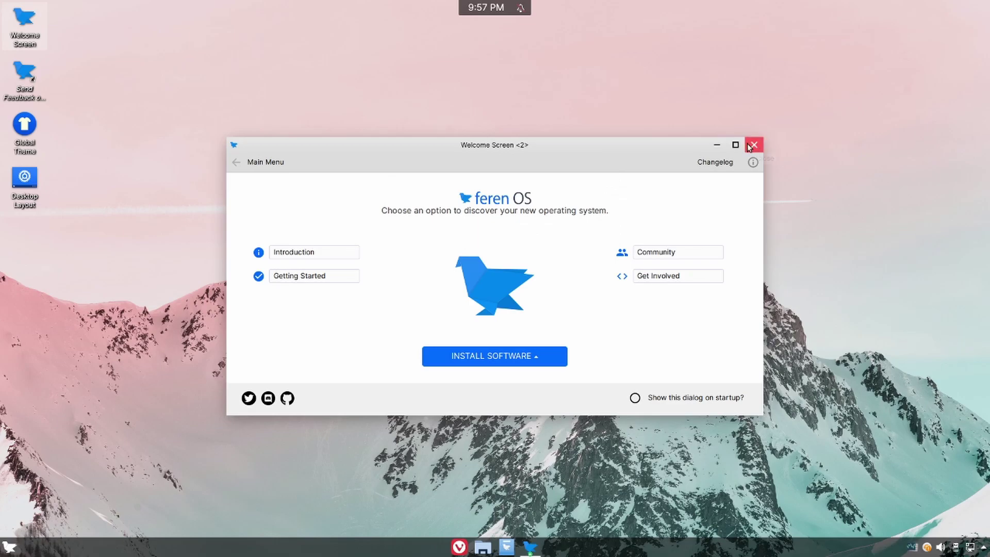
left_click(754, 146)
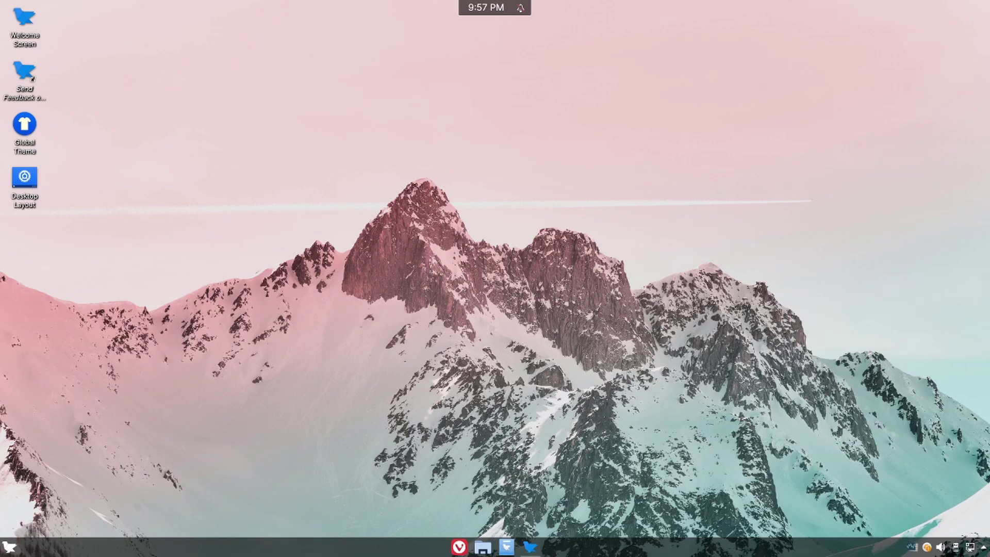
Open System Maintenance from the tray and view its System information tab.
left_click(911, 548)
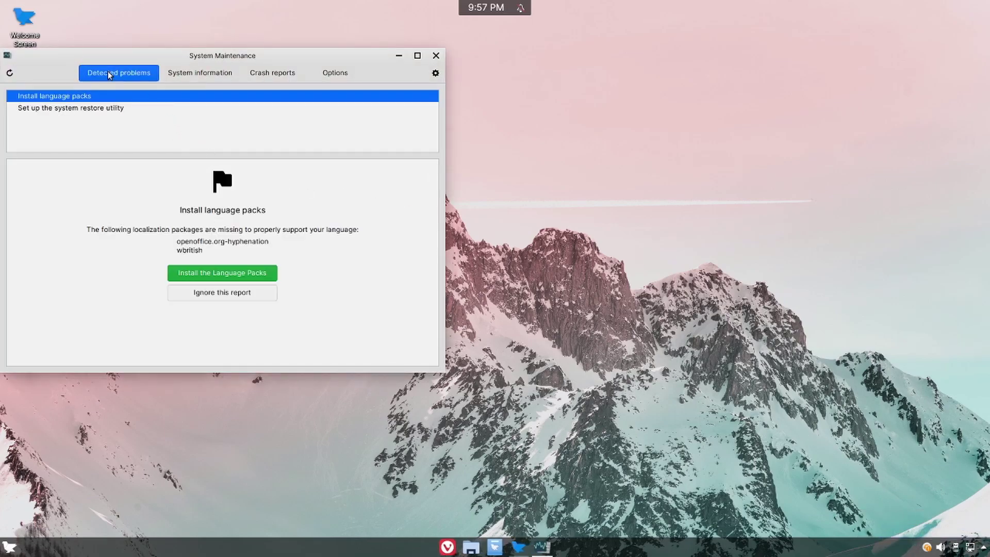
left_click(216, 76)
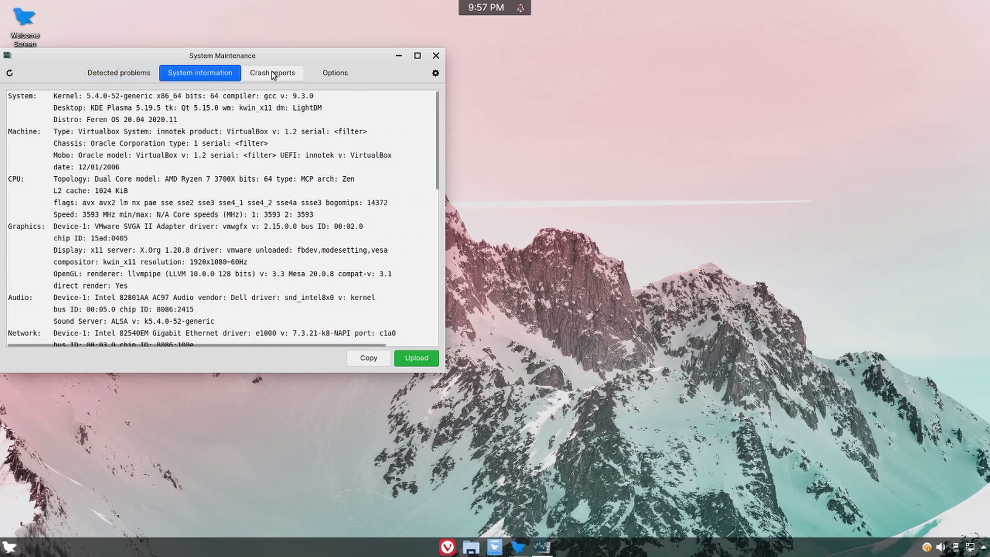
Close System Maintenance, then open Update Manager from the updater tray icon and close it.
left_click(435, 56)
right_click(927, 547)
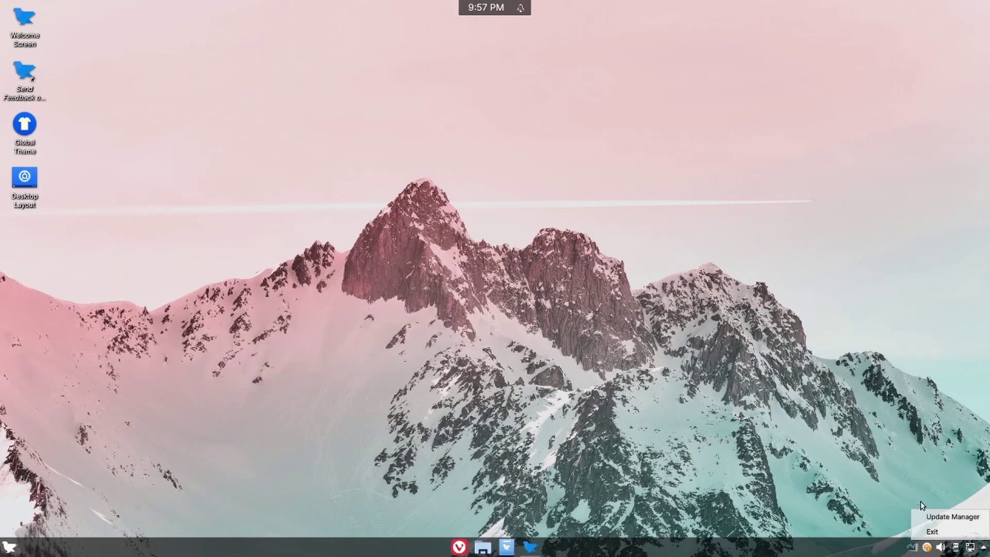
left_click(948, 516)
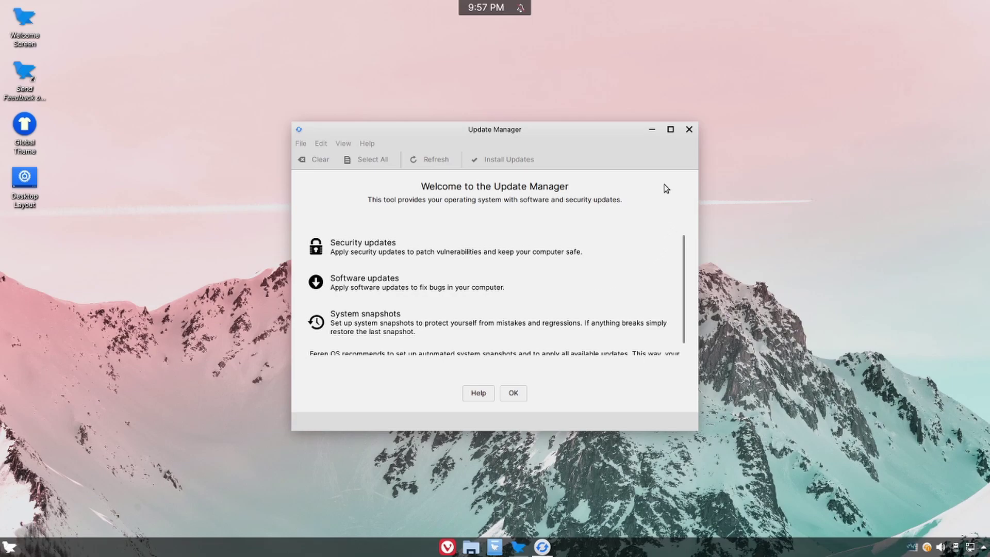
left_click(927, 547)
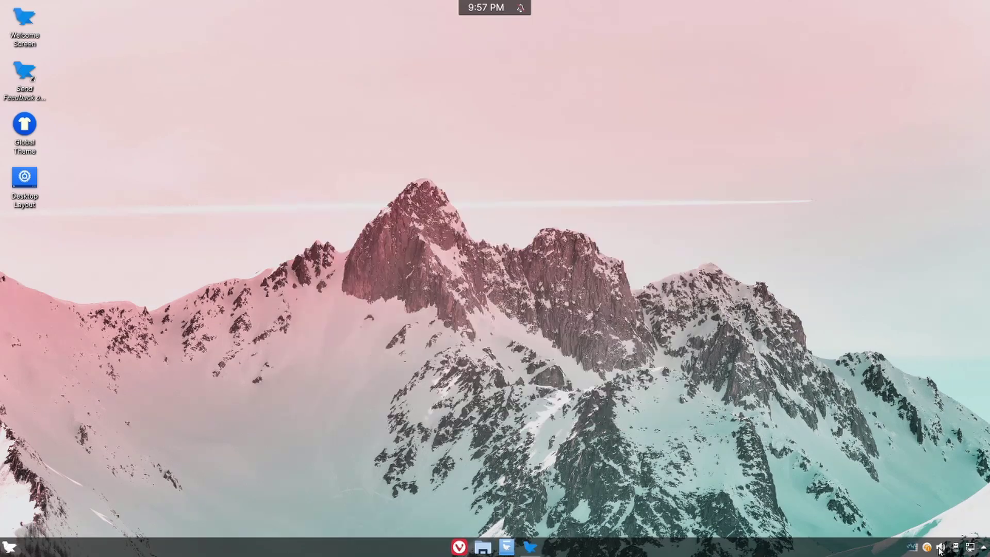
Check the audio volume and network panels, then expand the tray's hidden status items.
left_click(939, 547)
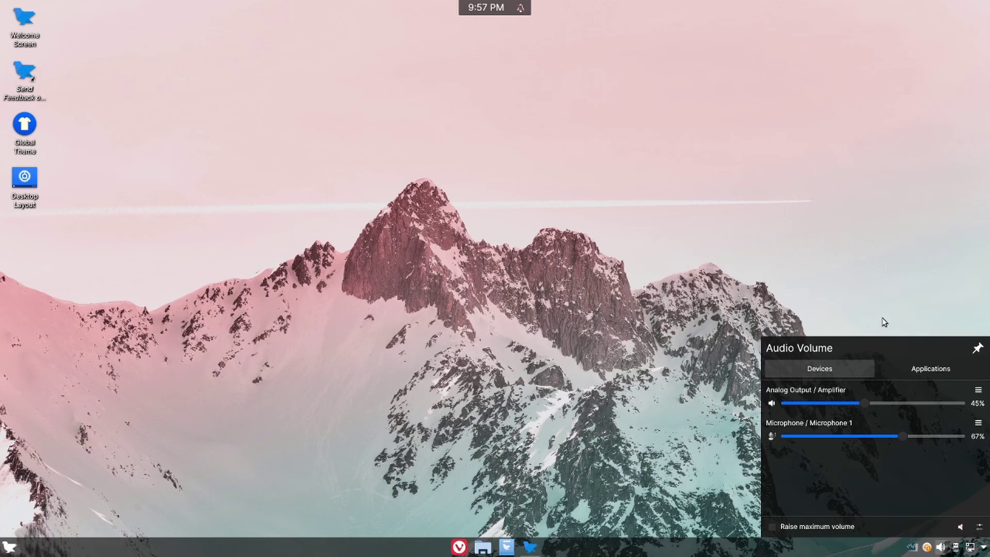
left_click(886, 294)
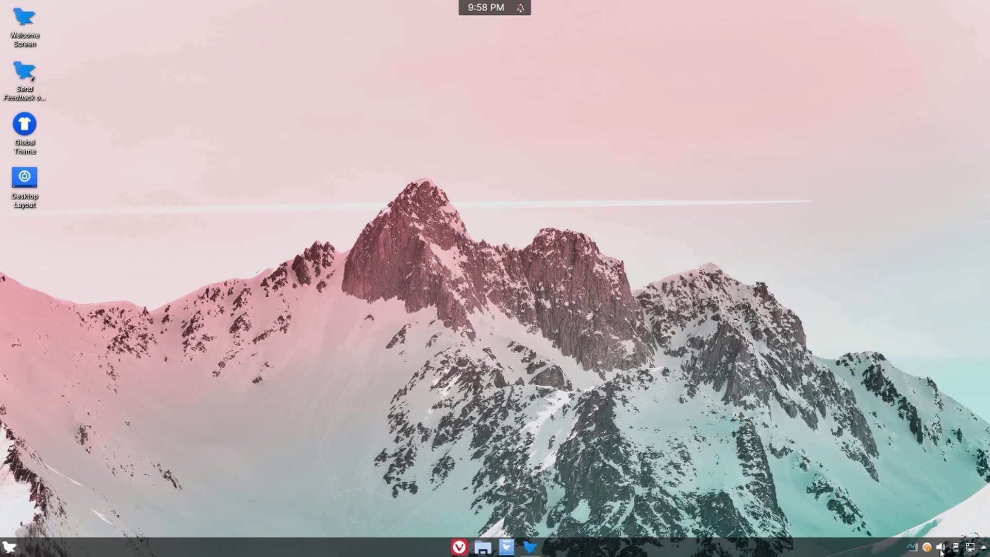
left_click(970, 547)
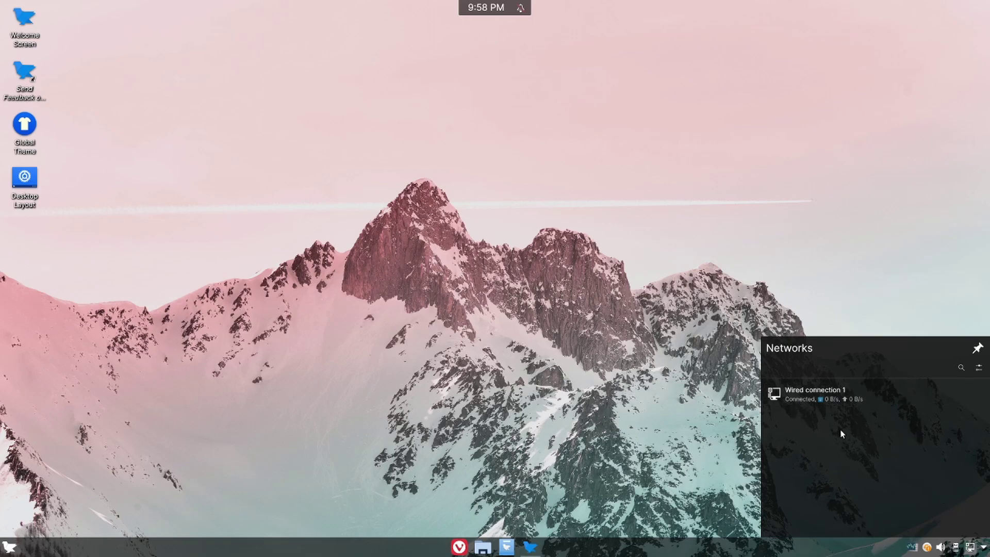
mouse_move(808, 398)
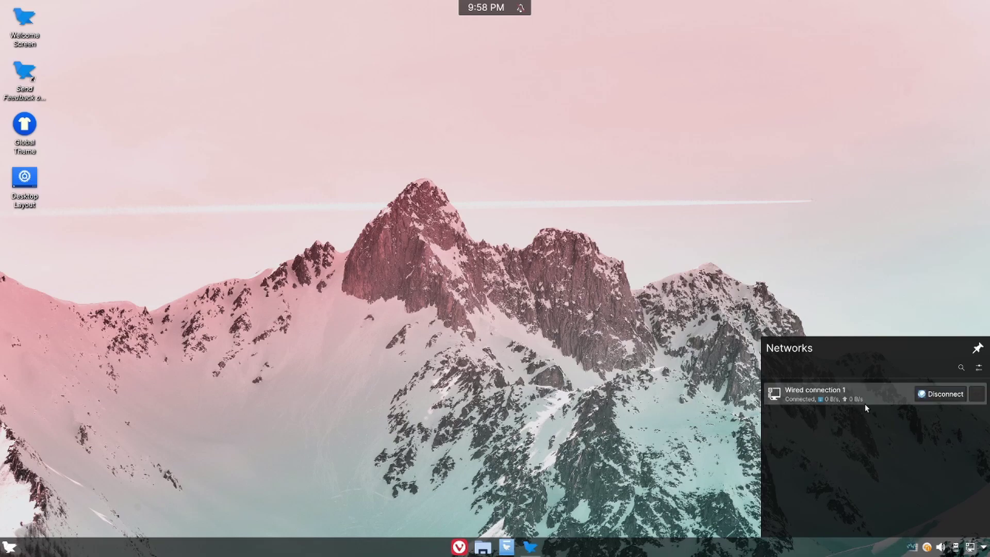
left_click(910, 296)
left_click(985, 550)
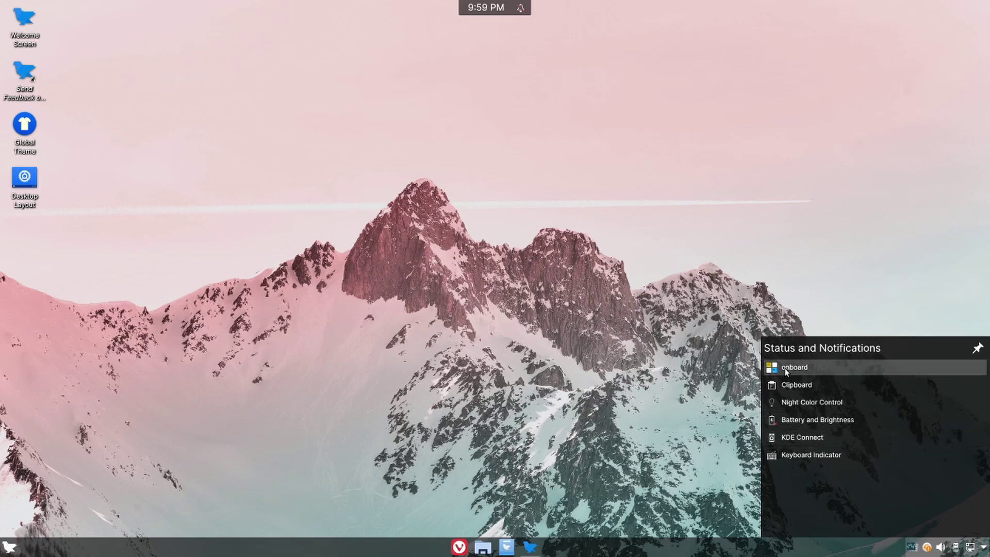
Close the status panel, view the November 2020 calendar and notifications list, then dismiss both.
left_click(761, 284)
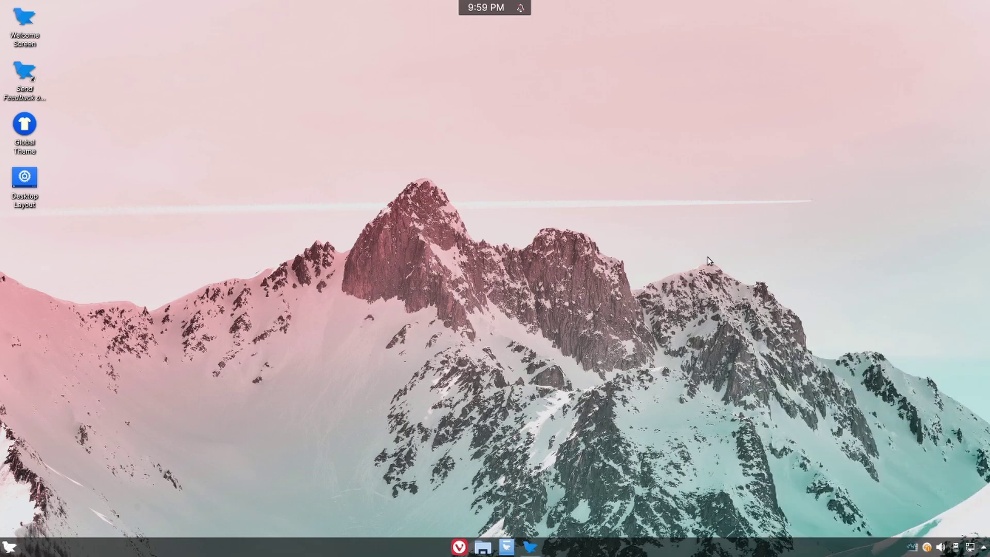
left_click(483, 7)
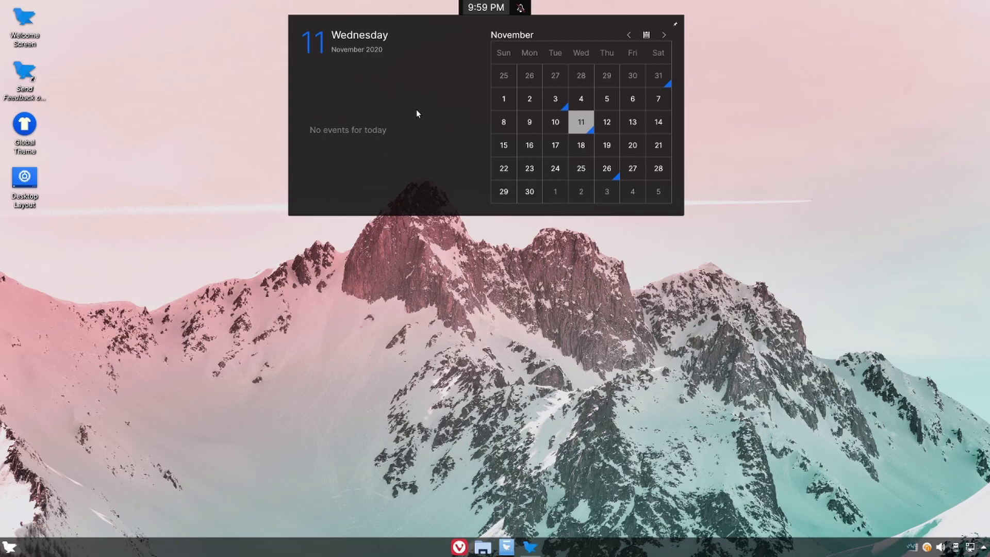
left_click(521, 9)
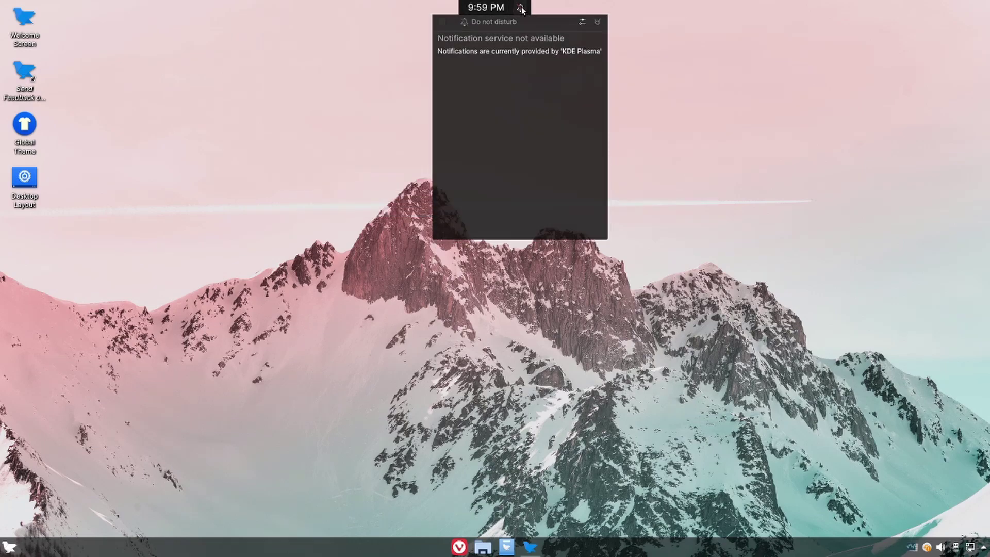
left_click(521, 9)
left_click(521, 9)
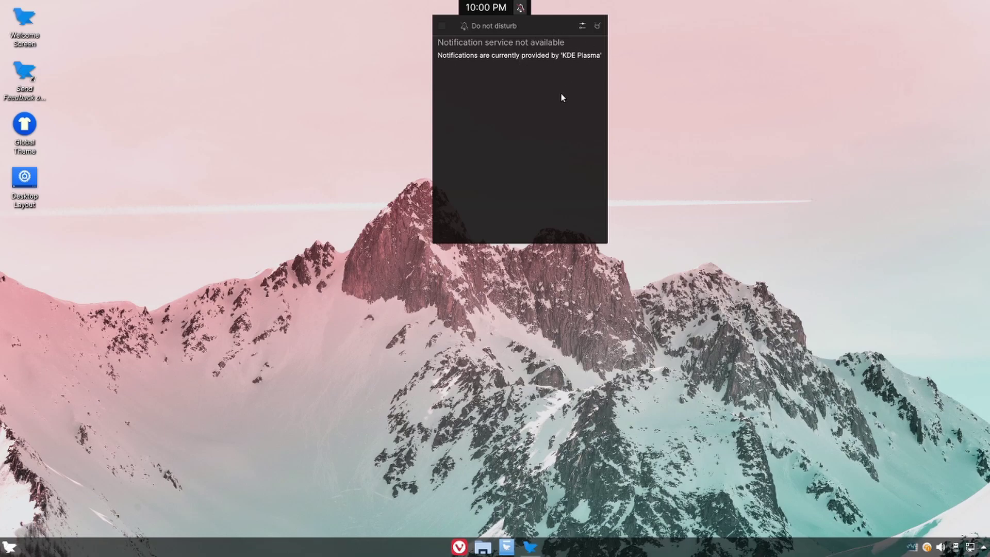
left_click_drag(109, 233, 2, 13)
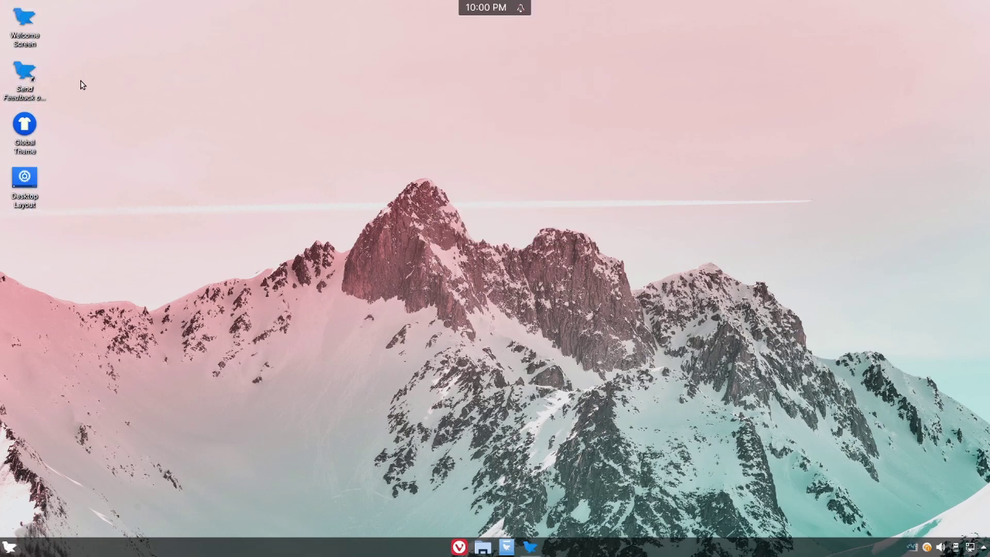
Open Global Theme settings, pick a Feren theme tile, and scroll the theme grid without applying.
mouse_move(29, 66)
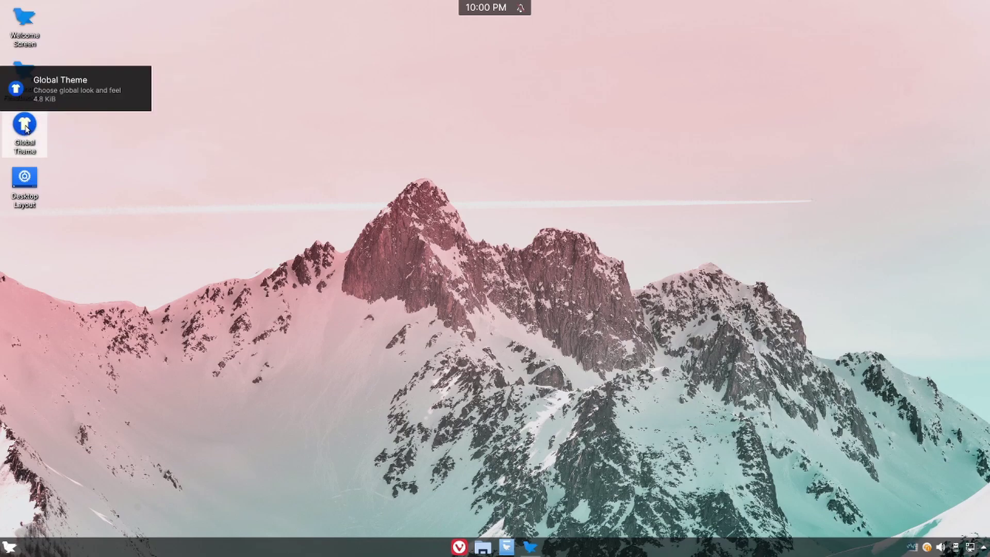
left_click(26, 129)
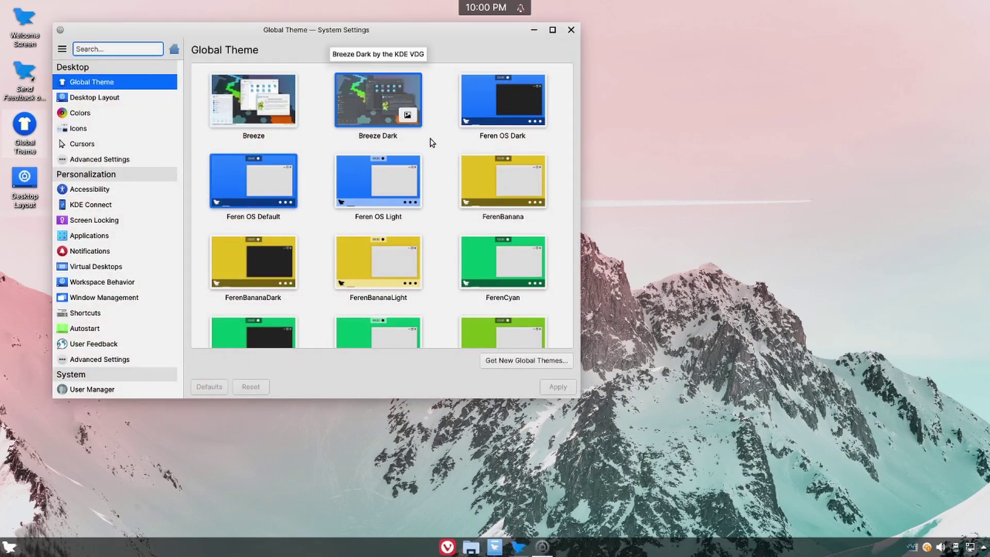
left_click(436, 187)
scroll(438, 188, "down", 3)
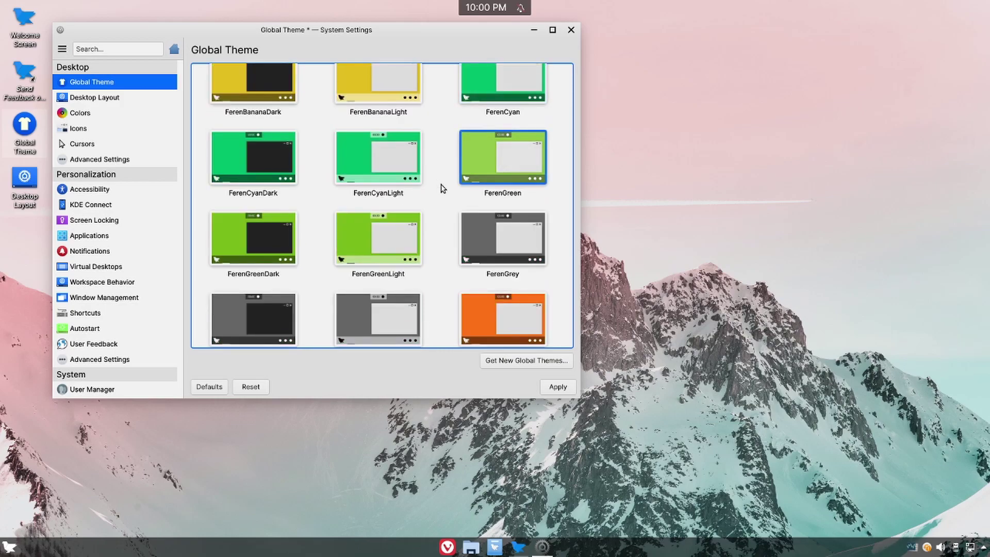
scroll(438, 190, "down", 2)
scroll(418, 247, "up", 1)
scroll(413, 232, "down", 1)
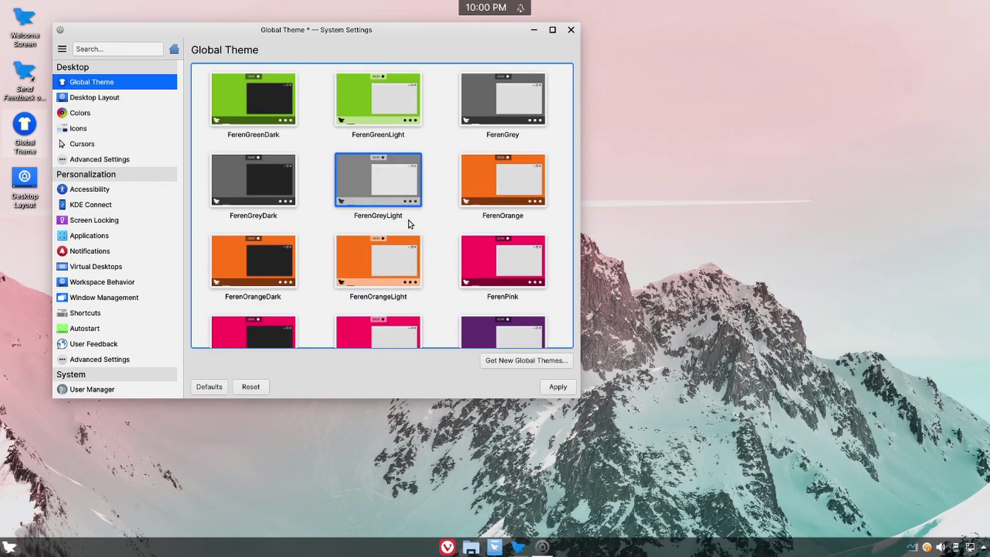
scroll(410, 223, "down", 2)
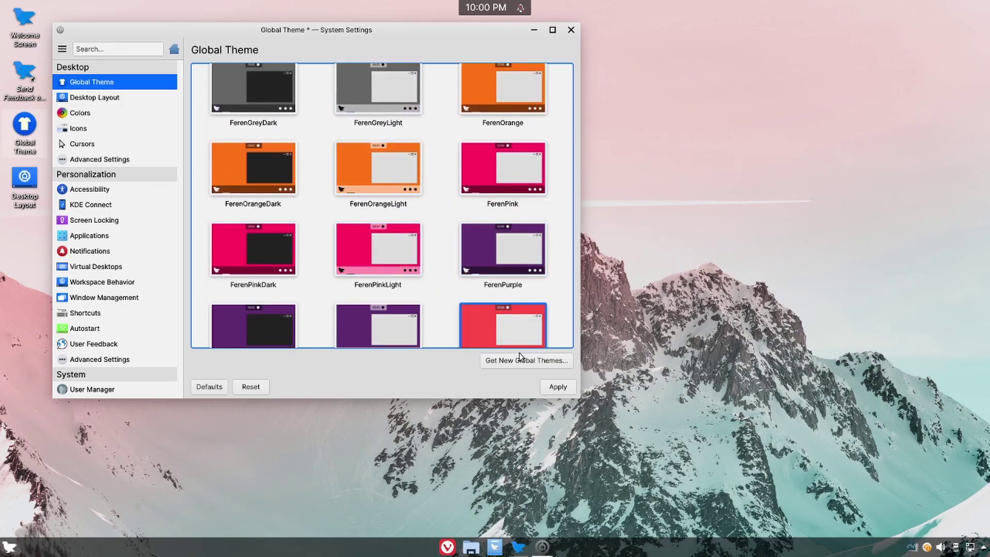
Scroll through the Download New Global Themes catalogue, then close it.
left_click(510, 362)
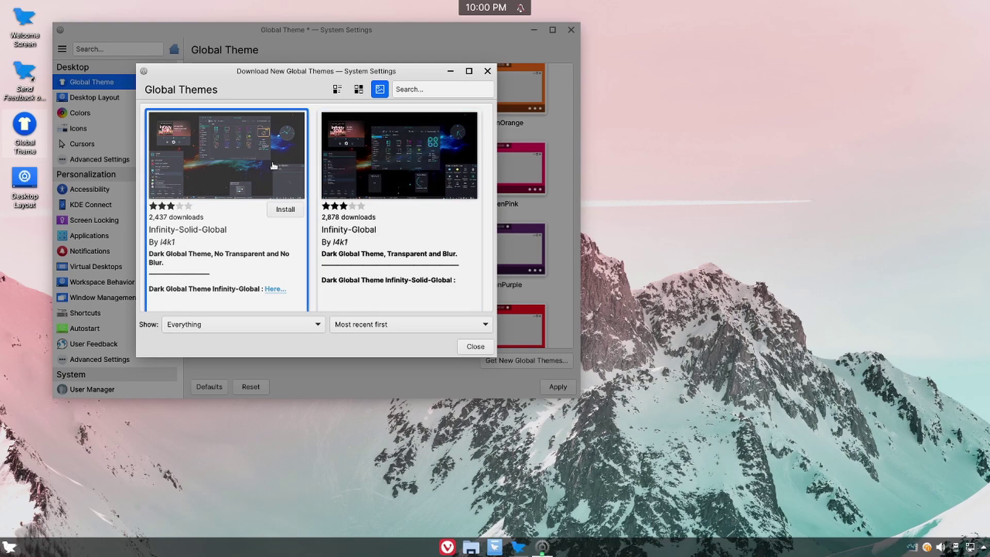
scroll(309, 179, "down", 1)
left_click_drag(488, 116, 516, 233)
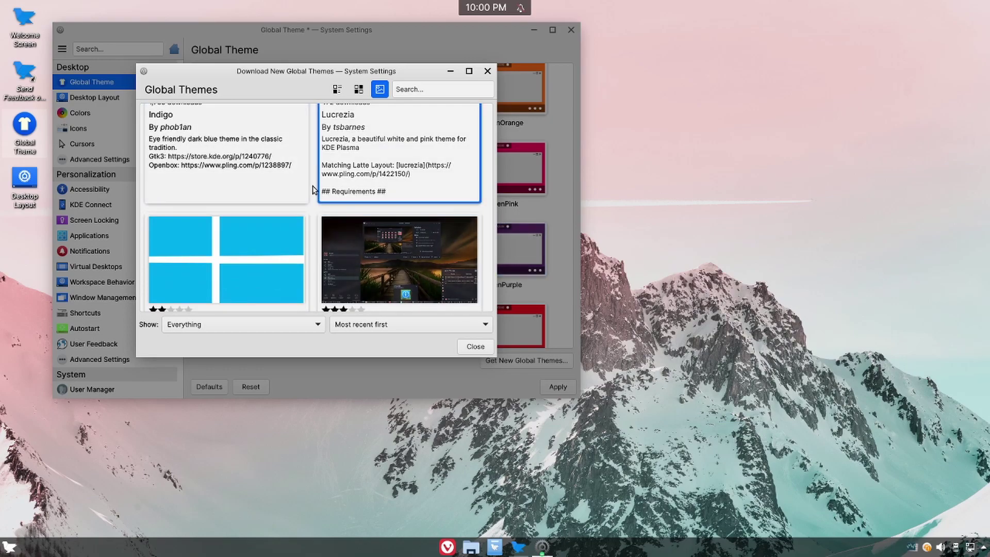
scroll(235, 146, "up", 1)
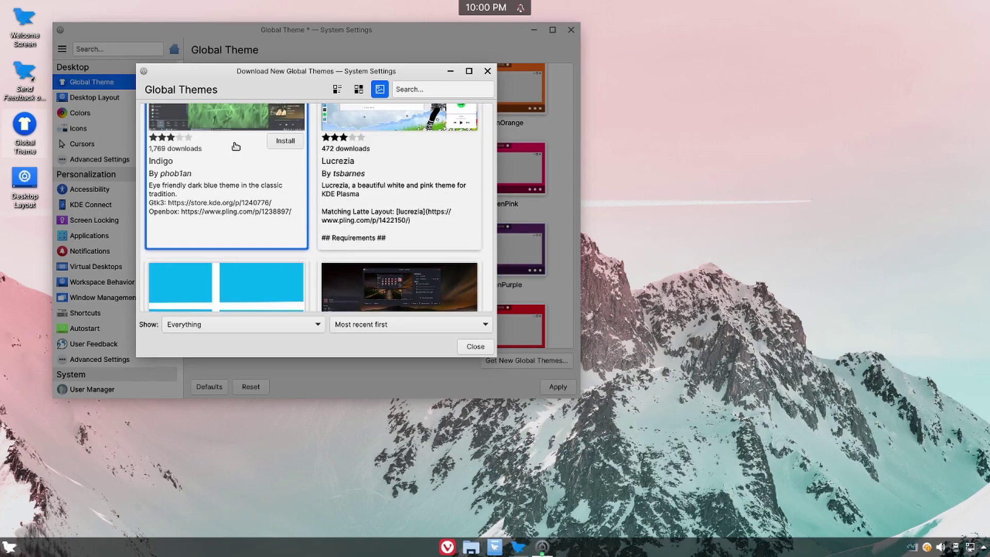
left_click(474, 347)
Close System Settings discarding the theme change, clear the desktop selection, and open the launcher.
left_click(571, 29)
key("Return")
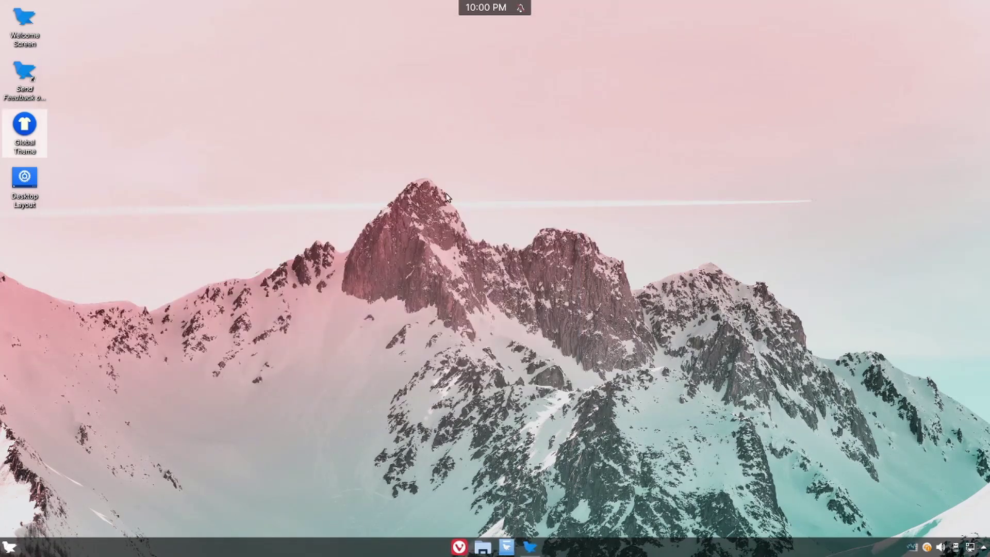
left_click_drag(506, 139, 367, 213)
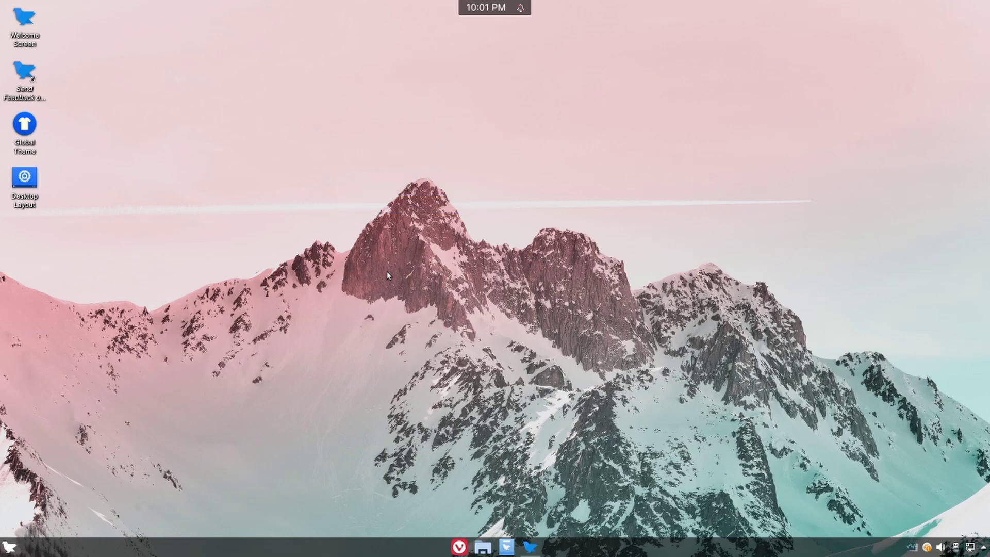
left_click(13, 549)
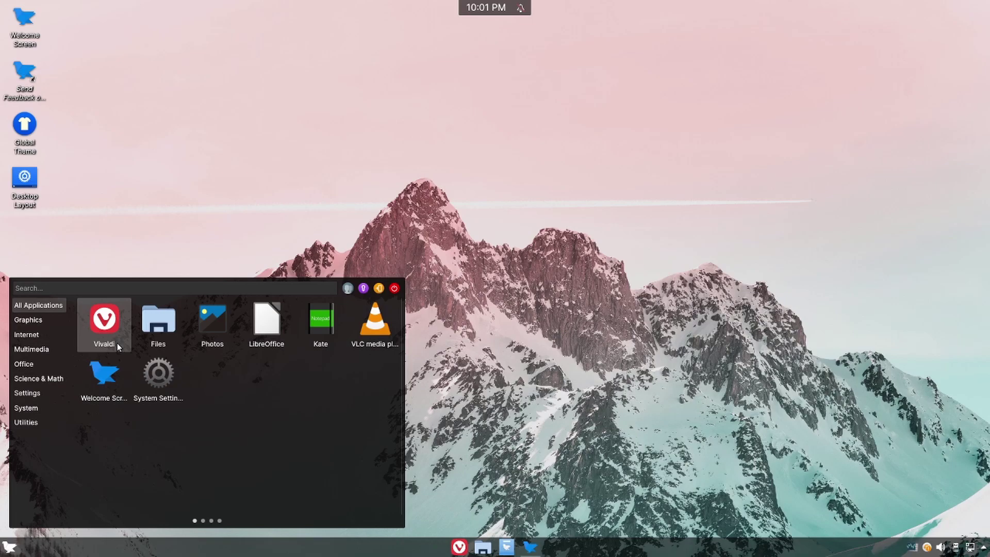
left_click(158, 324)
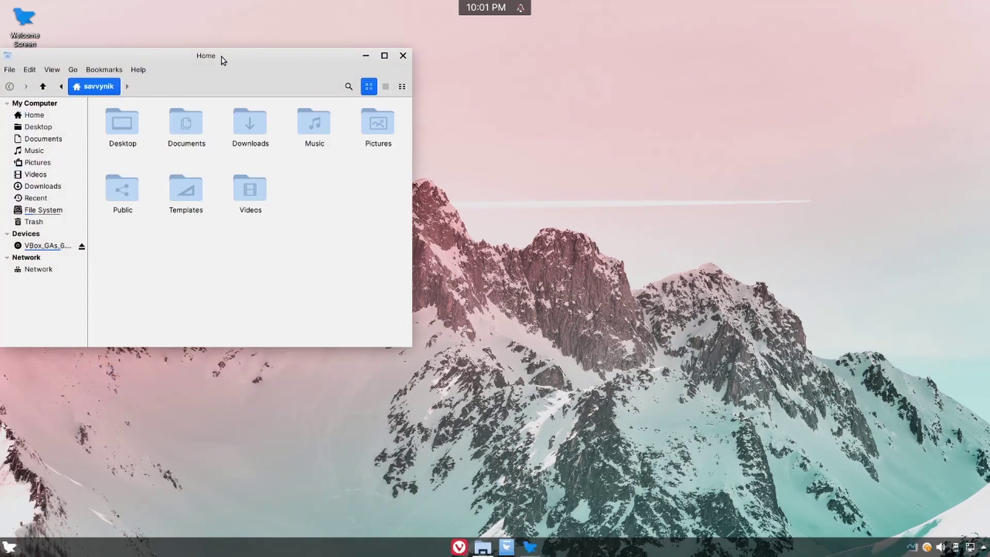
right_click(223, 60)
left_click(341, 256)
left_click(402, 55)
key("super")
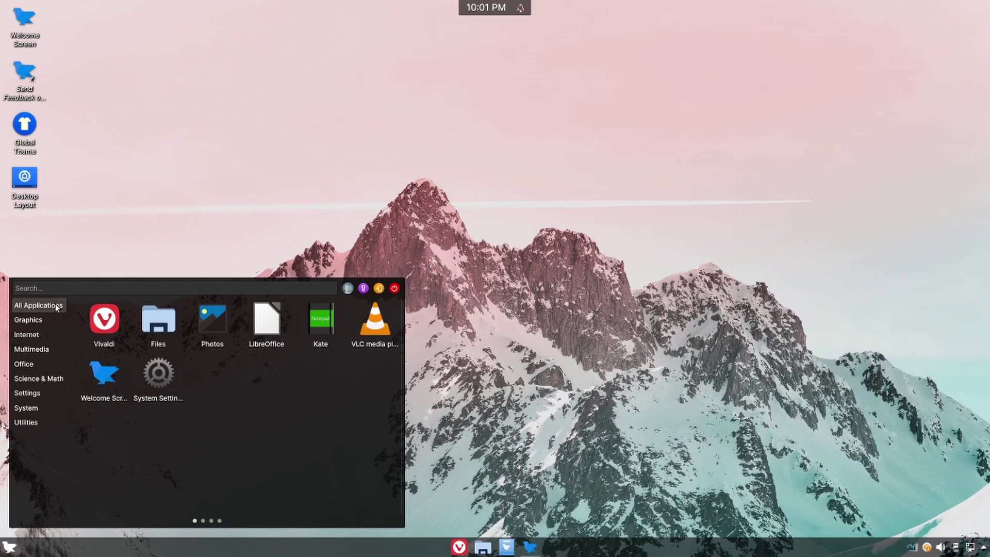
Browse the launcher's Graphics, Internet and Multimedia categories, ending on Cheese and VLC.
left_click(40, 322)
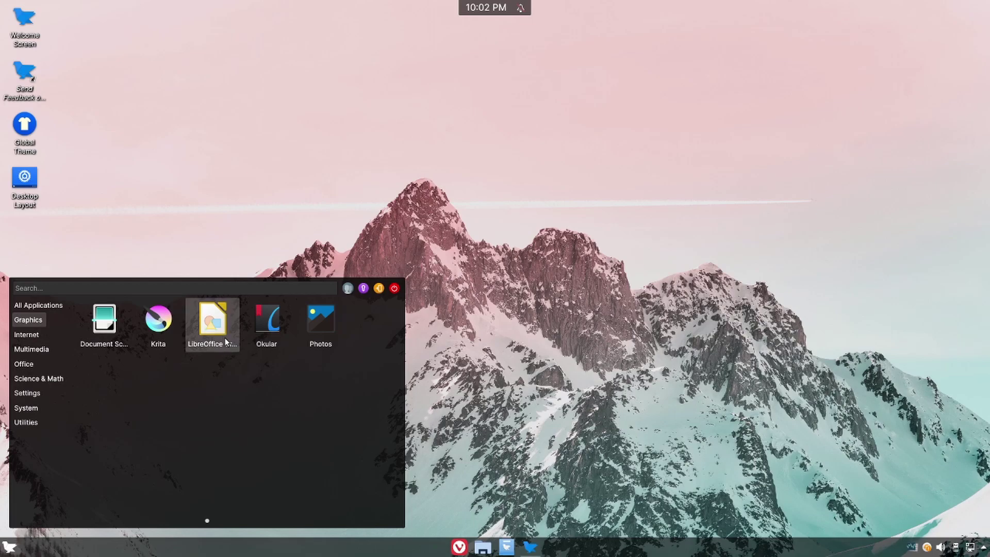
left_click(26, 338)
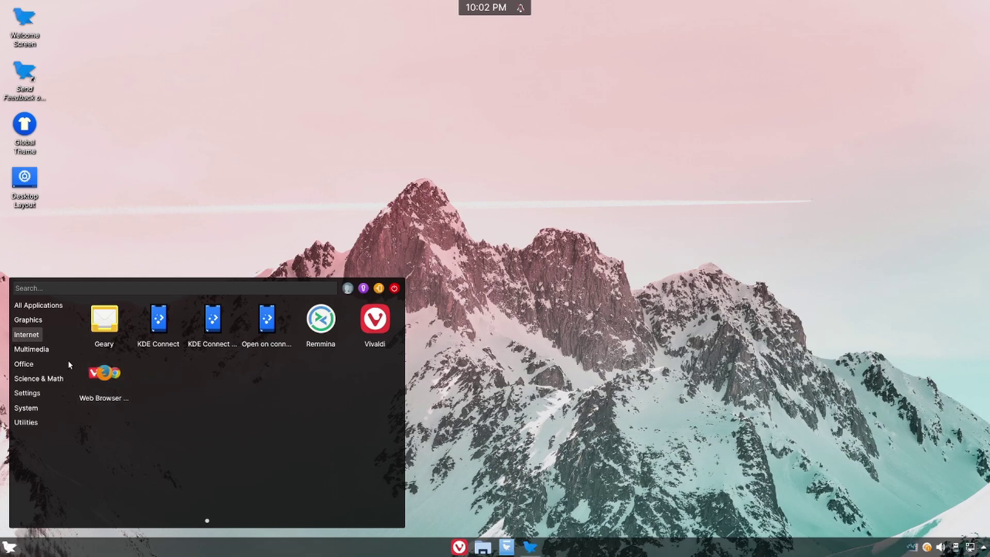
left_click(42, 348)
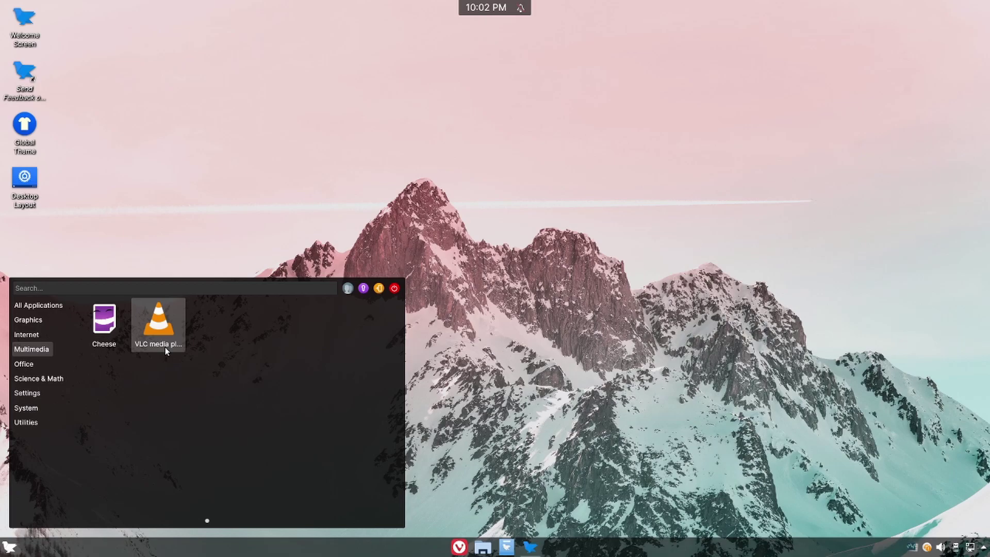
Browse the Office and Science & Math categories, ending on Settings tools like Disks and Synaptic.
left_click(44, 363)
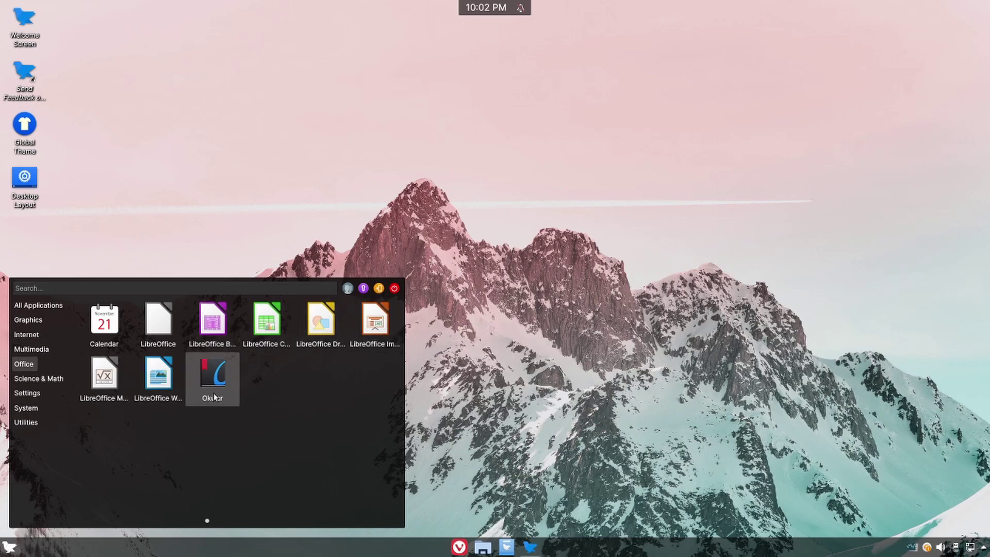
left_click(60, 379)
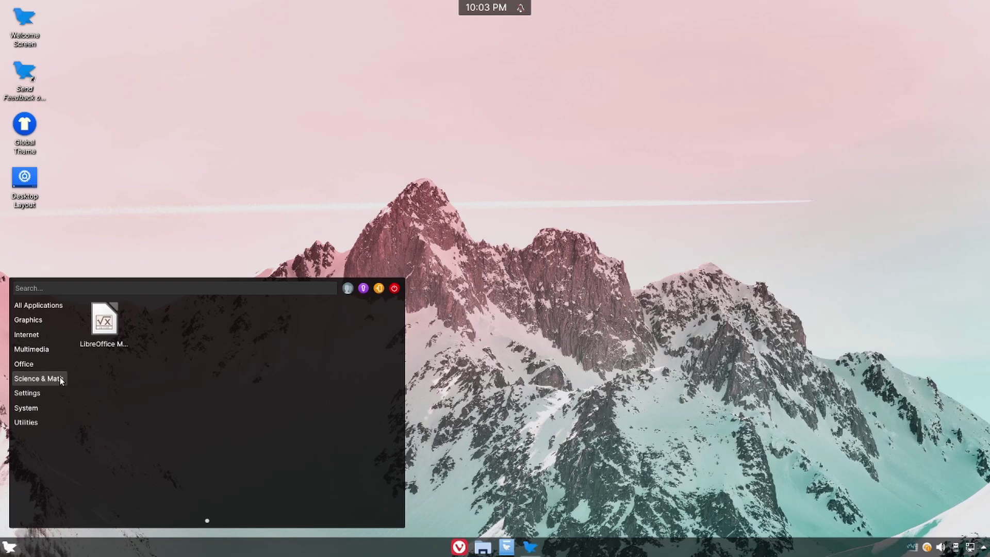
left_click(31, 392)
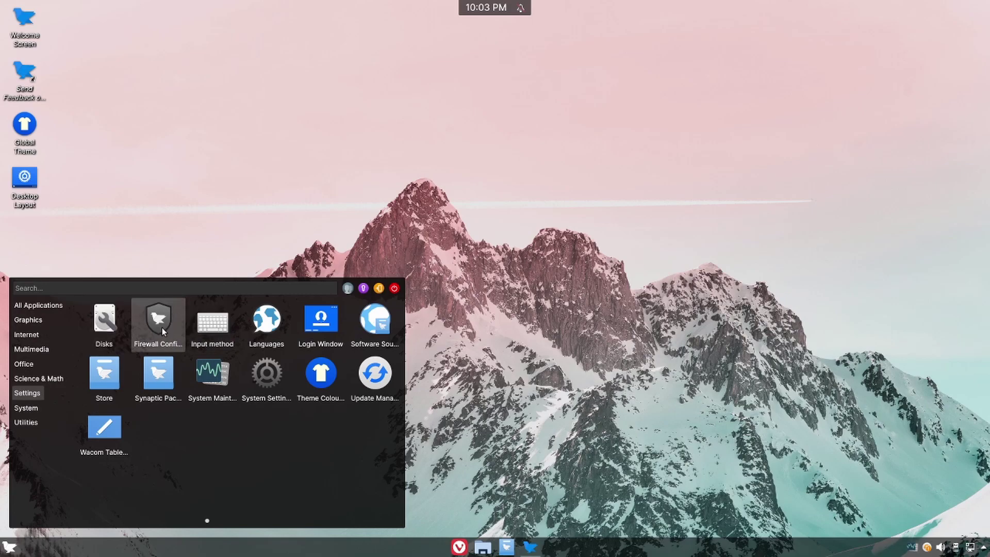
Open Disks, view the 68 GB Ext4 Filesystem Partition 2 details, then close the window.
left_click(110, 328)
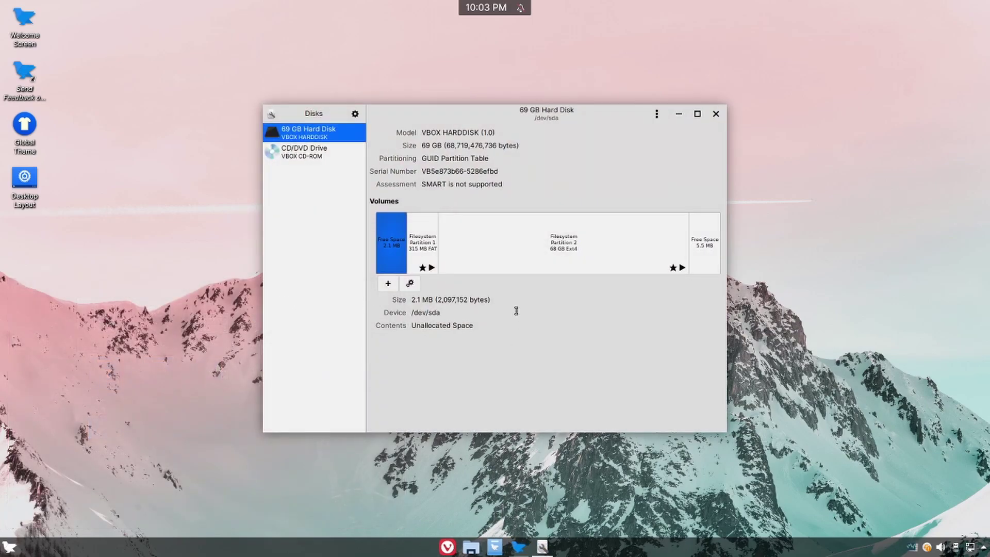
left_click(521, 264)
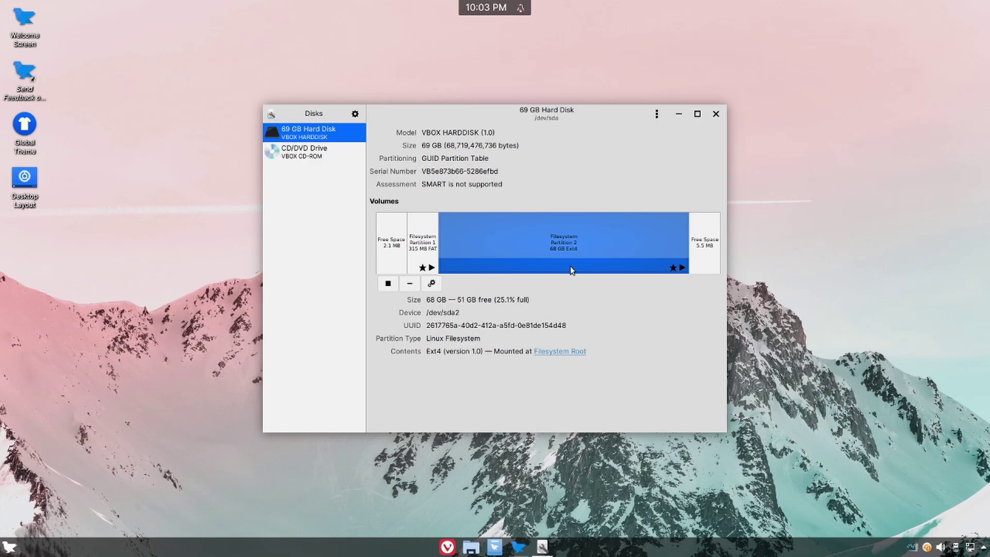
left_click(715, 114)
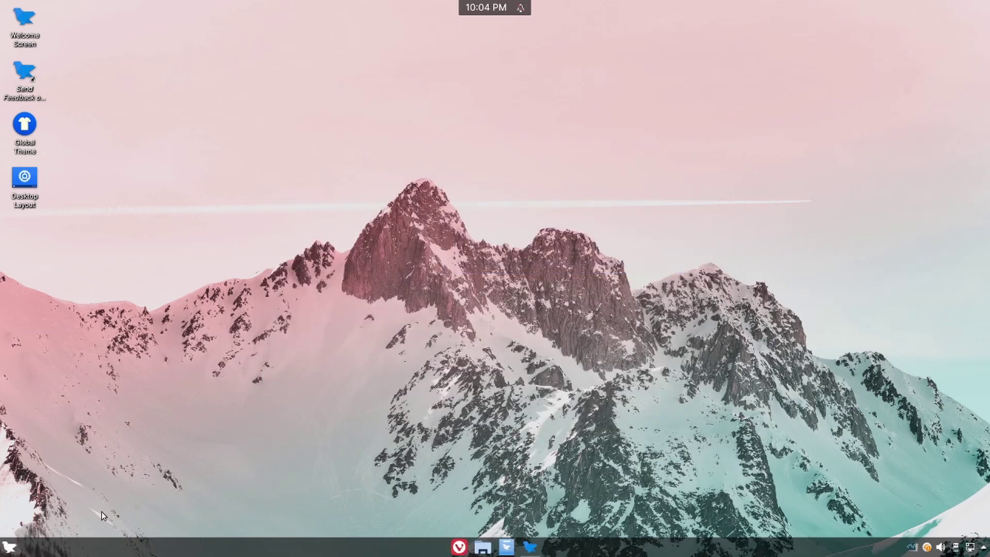
Launch Driver Manager, authenticate with the user's password, and open then dismiss its window menu.
left_click(9, 546)
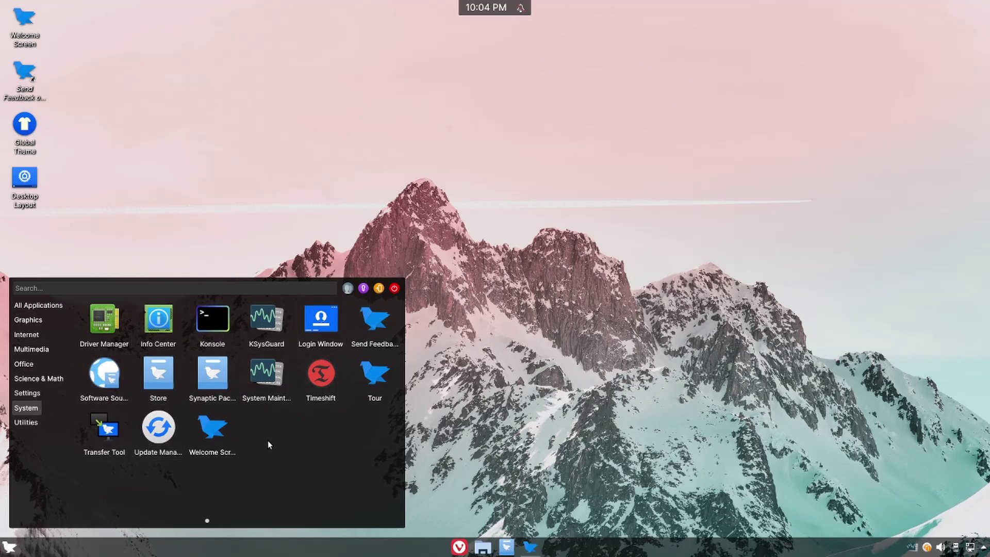
left_click(104, 320)
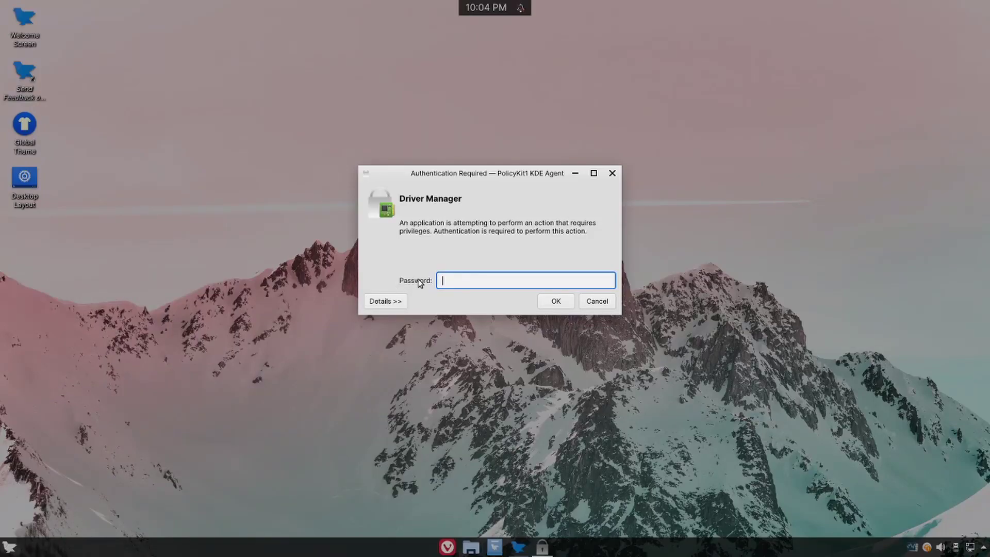
type("********")
key("Return")
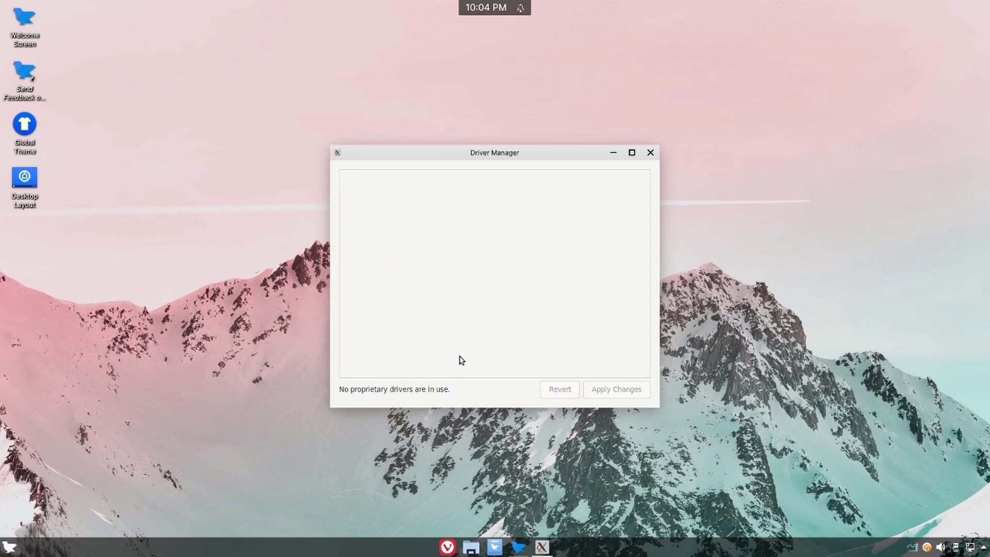
left_click(337, 153)
left_click(572, 290)
Close Driver Manager, start Konsole from the launcher, then reopen the launcher.
left_click(651, 153)
key("super")
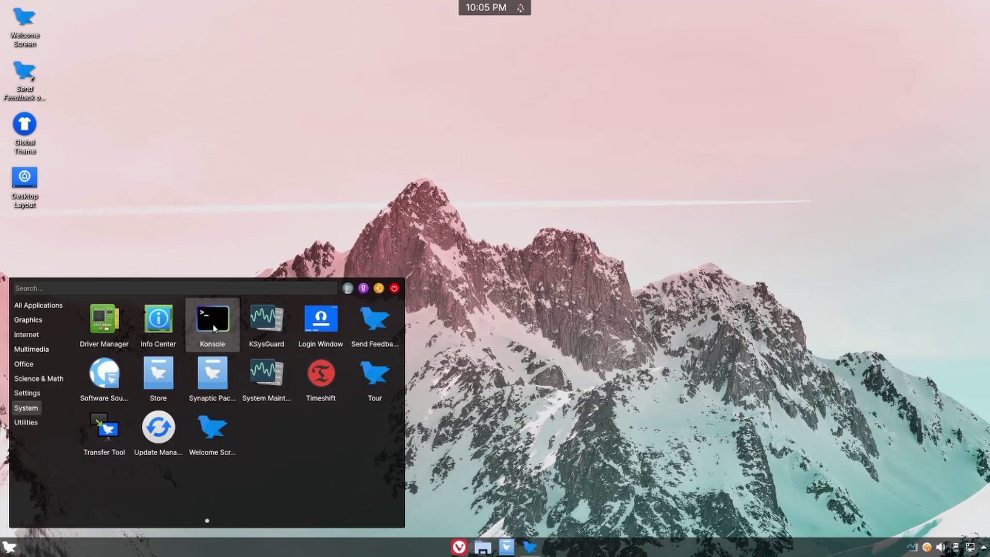
left_click(212, 324)
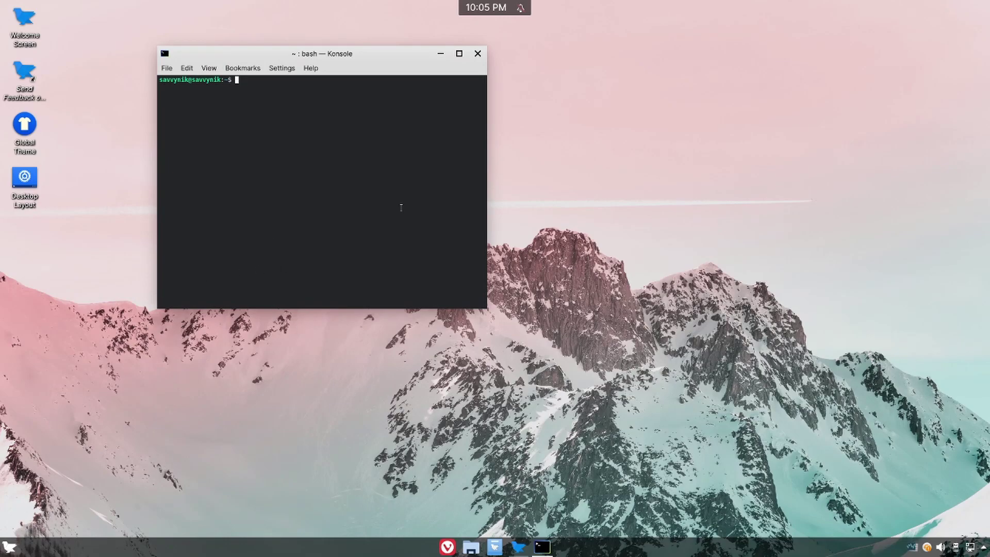
key("super")
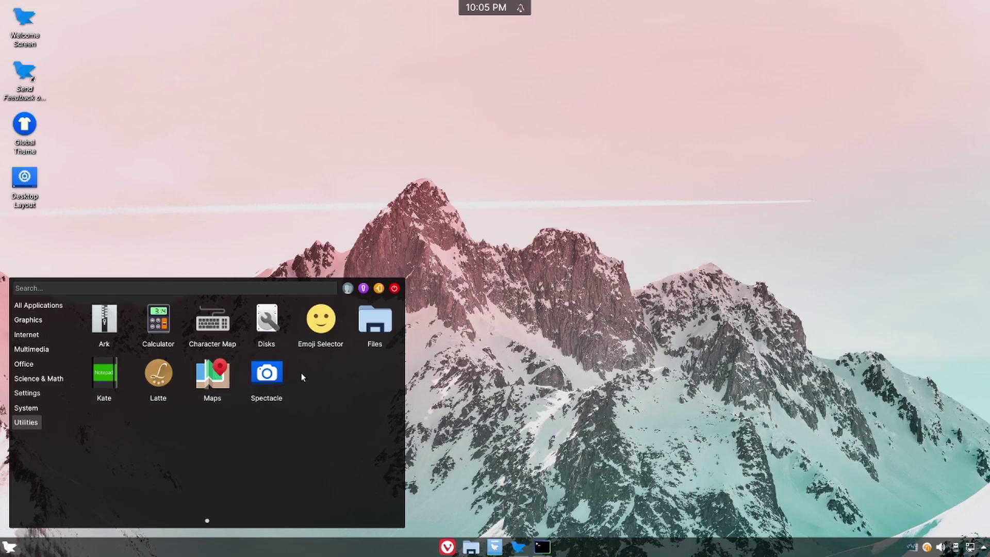
Search the launcher for 'terminal', clear it, then open and cancel the shutdown/logout overlay.
left_click(229, 289)
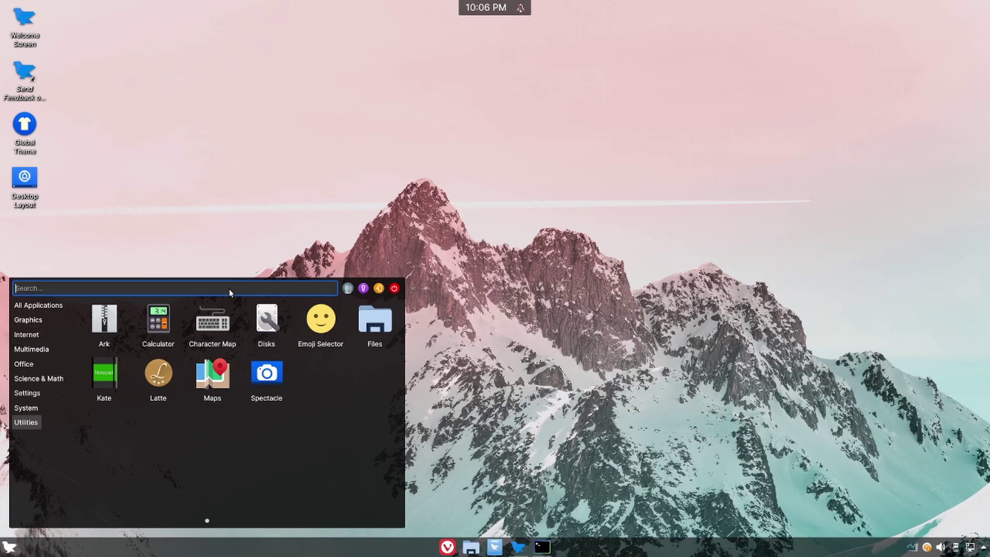
type("terminal")
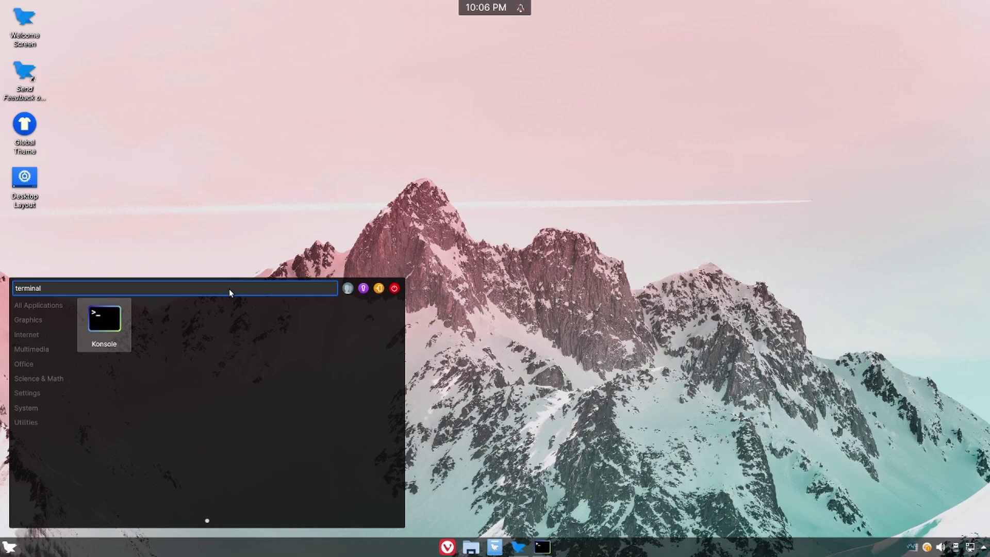
key("BackSpace")
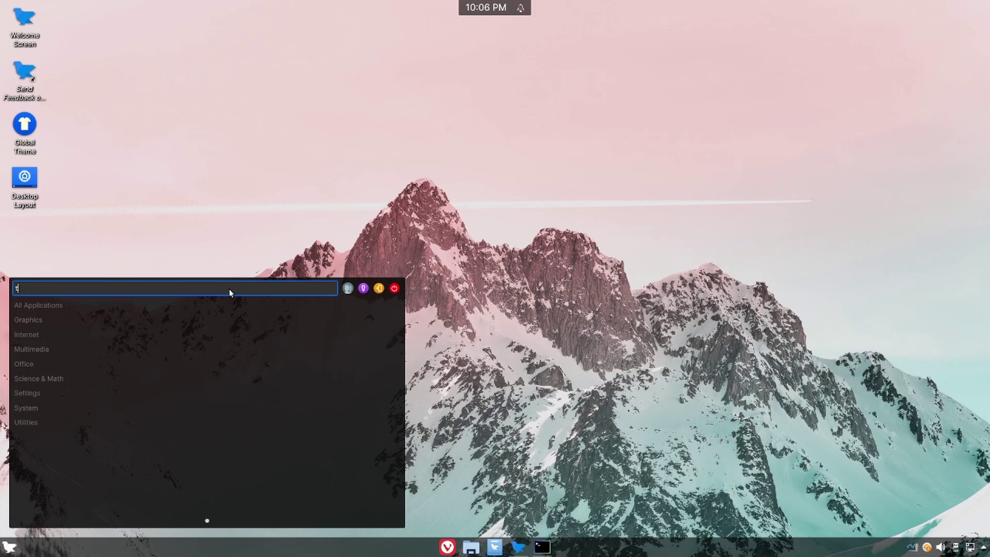
key("BackSpace")
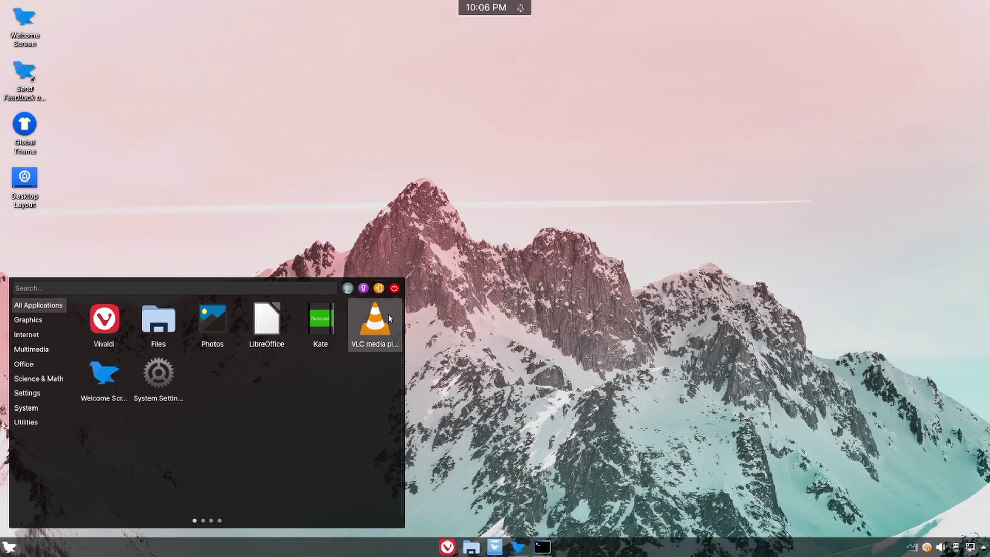
left_click(394, 288)
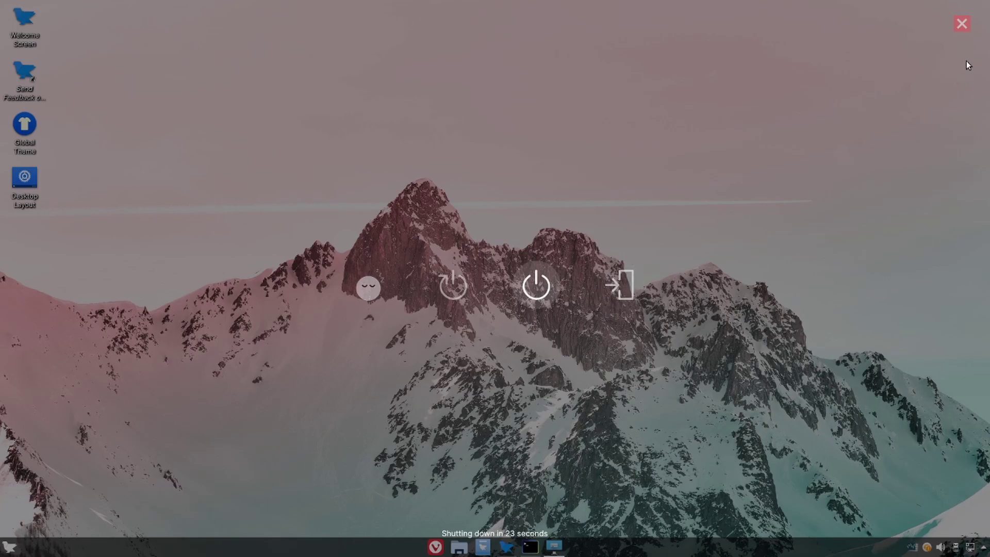
left_click(962, 25)
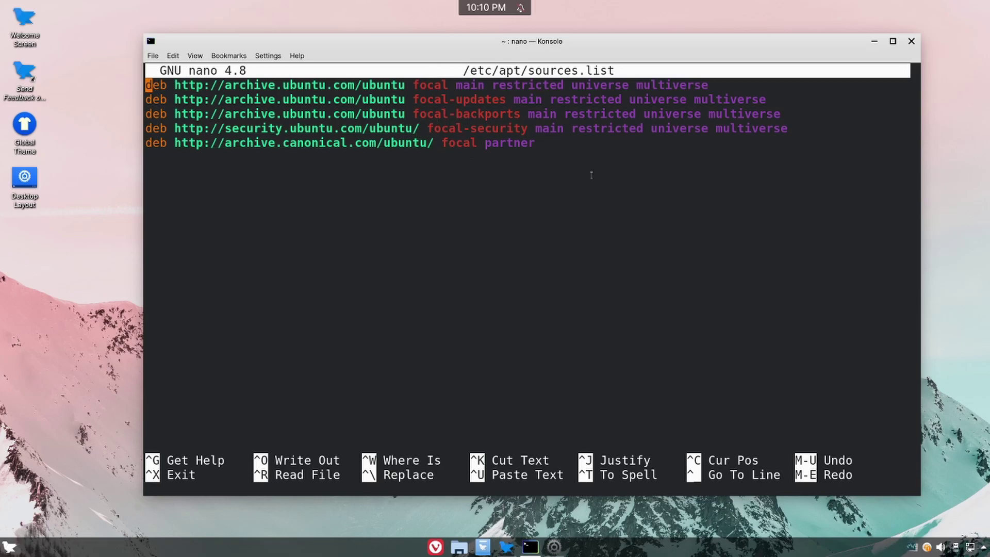
Unlock Software Sources with the account password and centre its window.
type("********")
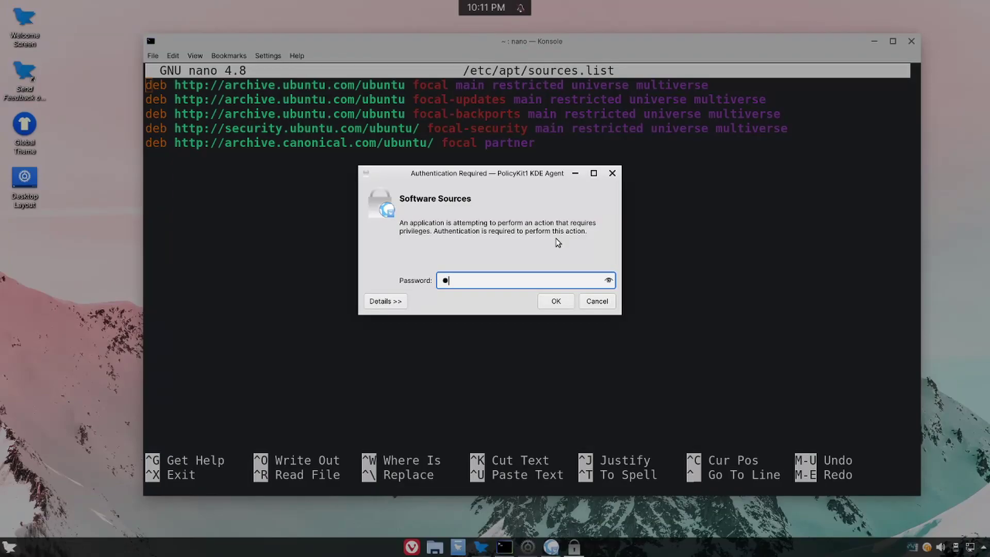
key("Return")
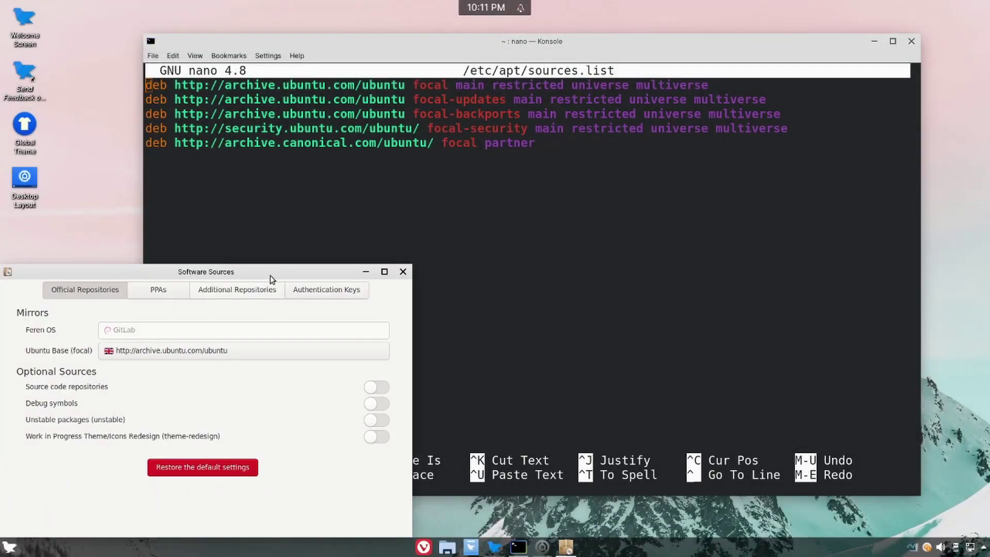
left_click_drag(272, 273, 546, 120)
Review the Additional Repositories, Official Repositories and PPAs lists, then close Software Sources.
left_click(516, 135)
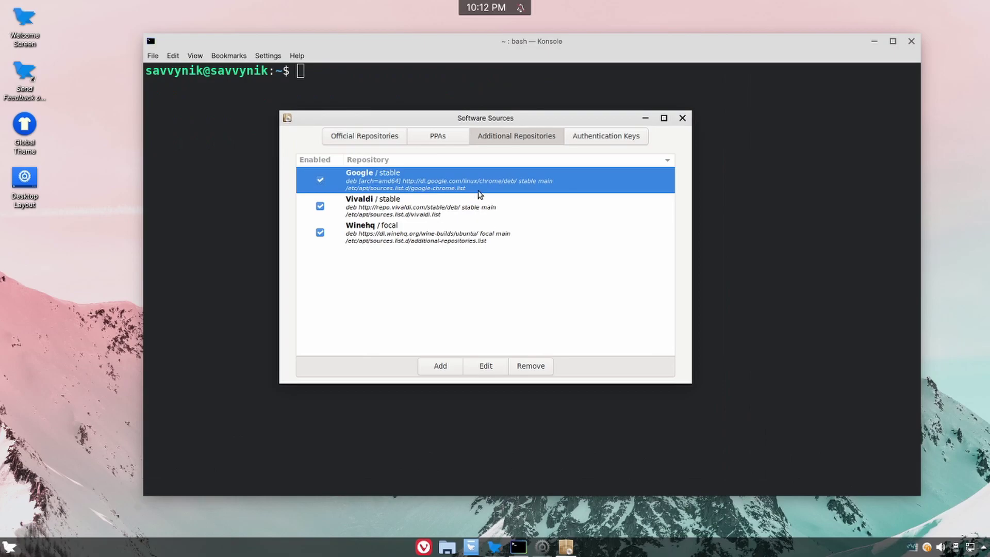
left_click(378, 137)
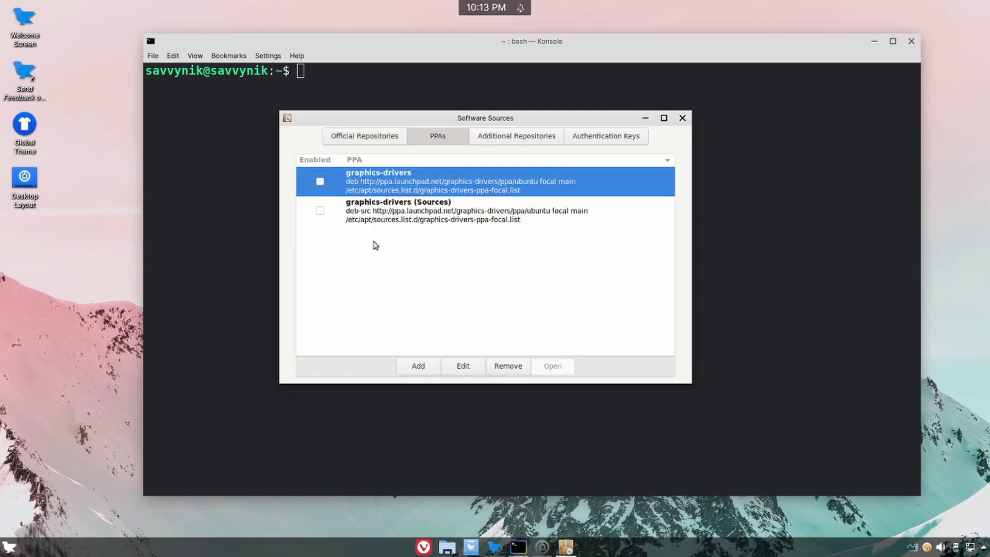
key("ctrl+Tab")
key("ctrl+Tab")
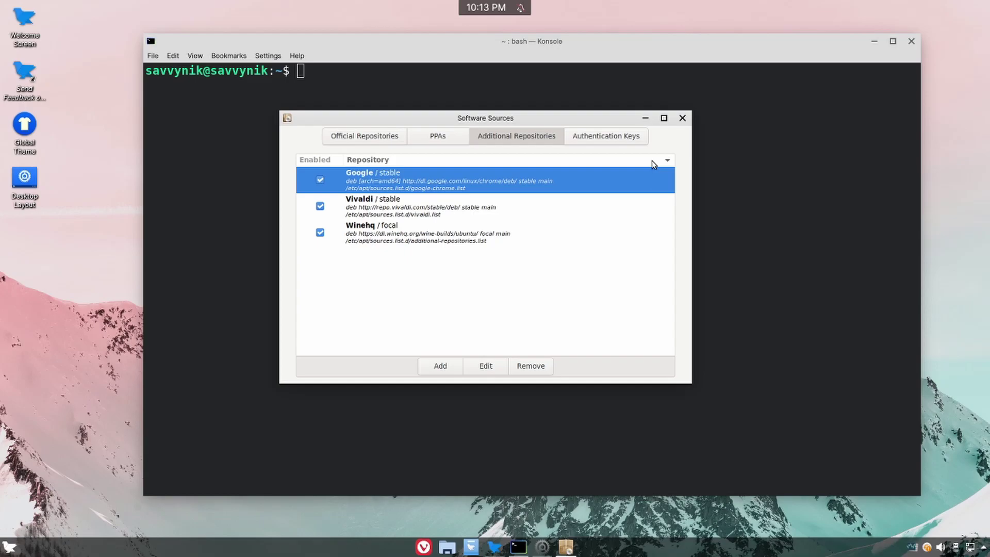
left_click(681, 119)
Launch the htop process monitor from the Konsole prompt.
type("htop")
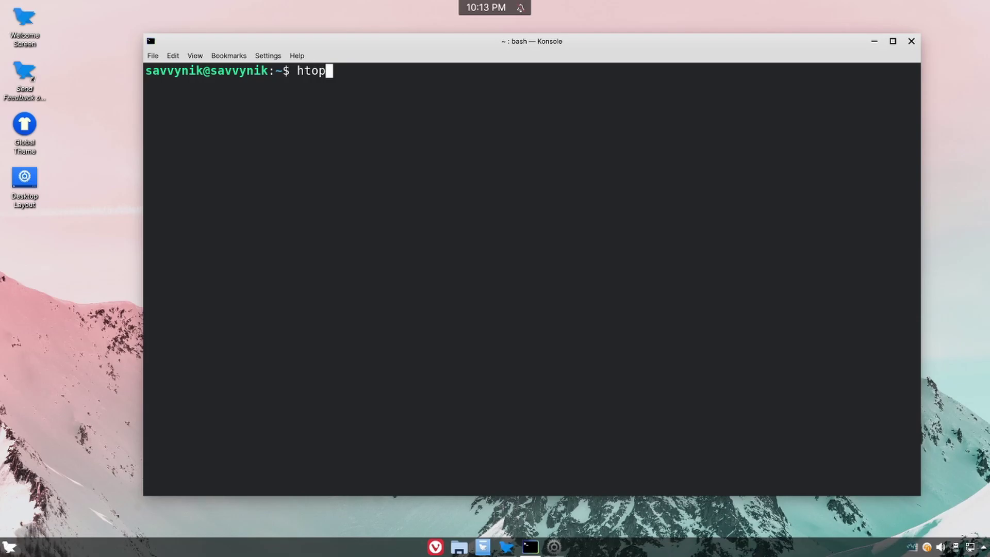
key("Return")
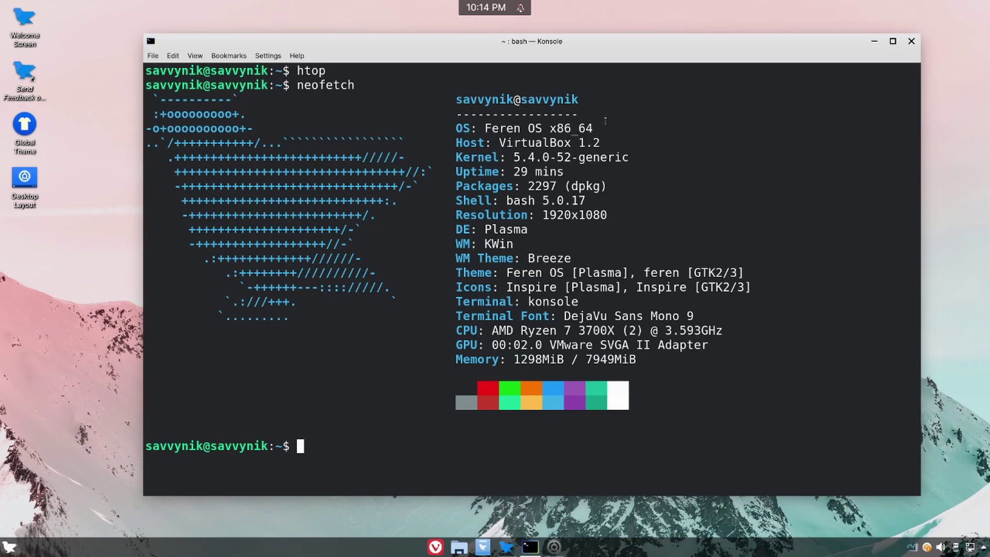
Highlight each neofetch value: 2297 packages, Plasma, Feren OS theme, konsole, kernel 5.4.0-52-generic.
left_click_drag(527, 186, 560, 186)
left_click(593, 197)
left_click_drag(457, 232, 534, 235)
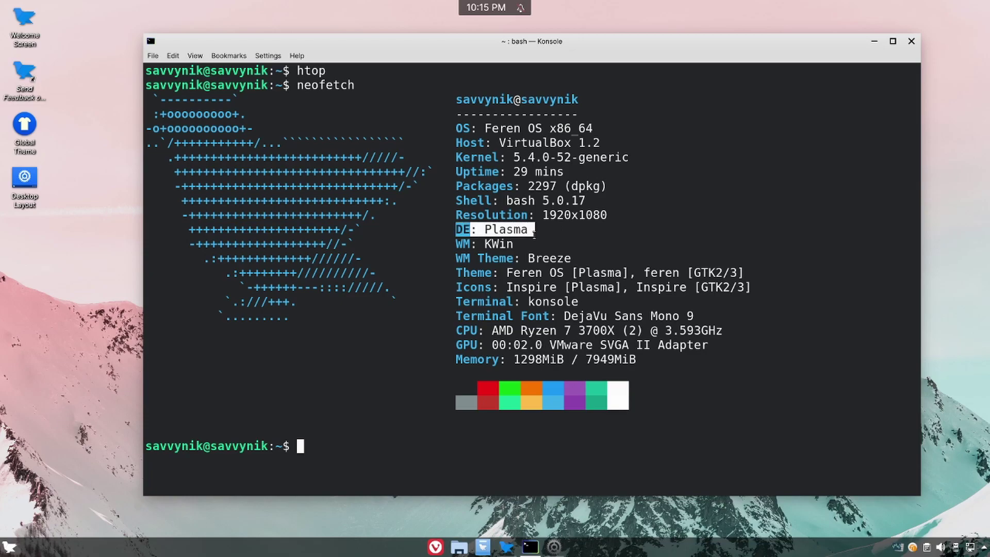
left_click(534, 235)
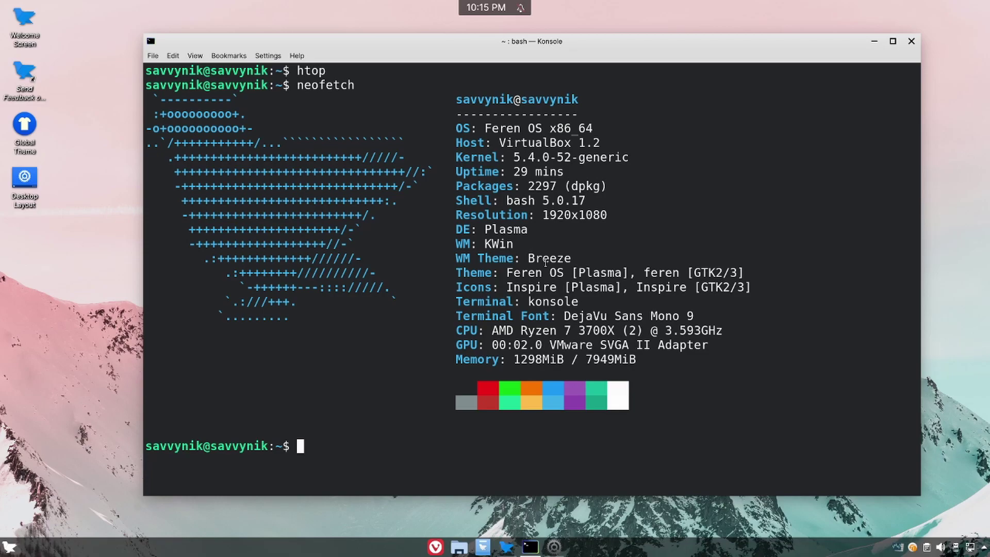
left_click_drag(507, 274, 572, 274)
left_click(596, 283)
left_click_drag(456, 301, 615, 301)
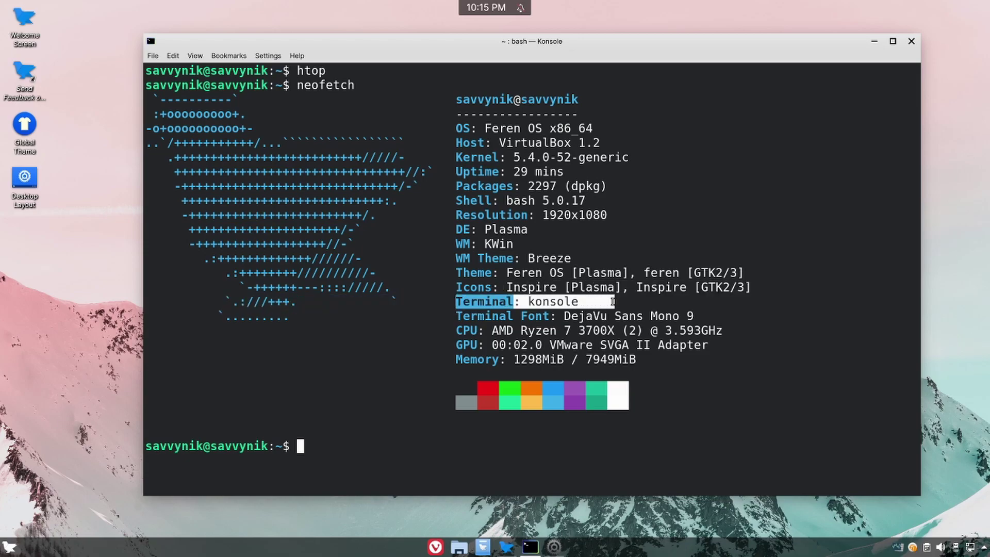
left_click(626, 300)
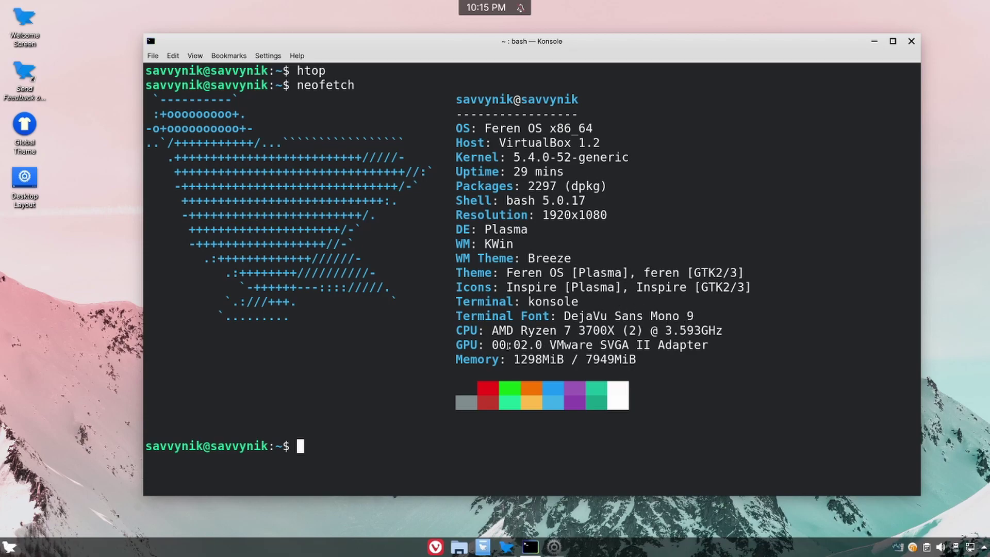
left_click_drag(629, 157, 509, 157)
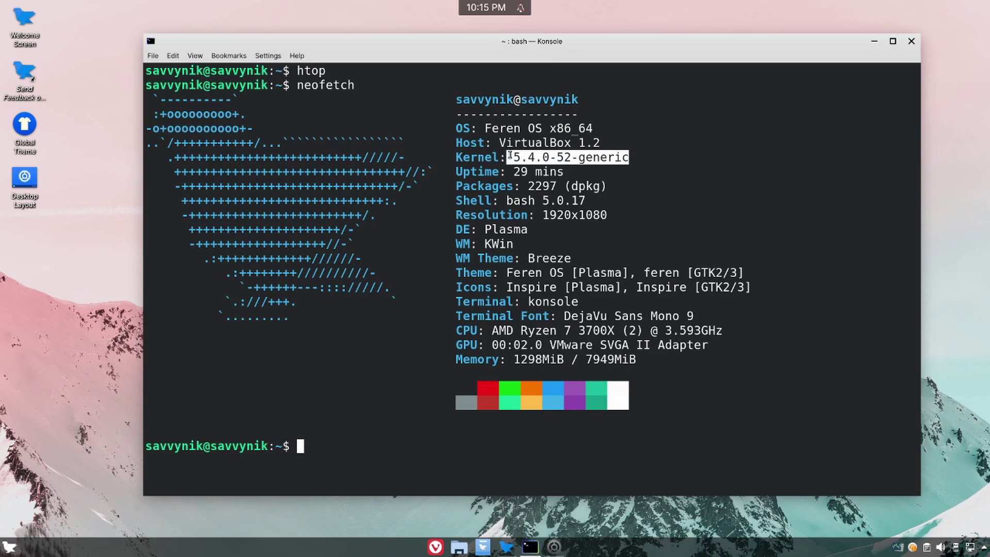
left_click(530, 157)
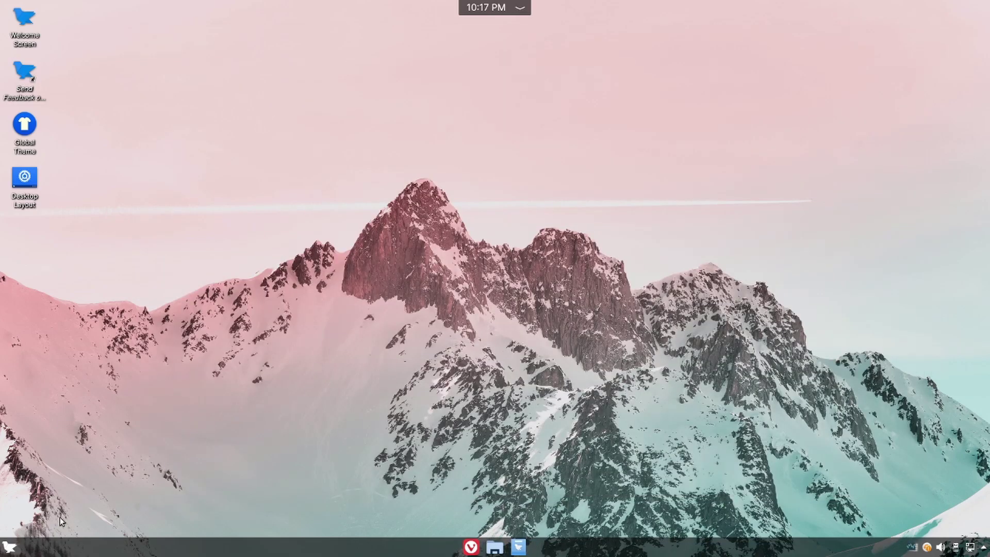
left_click(10, 547)
type("k")
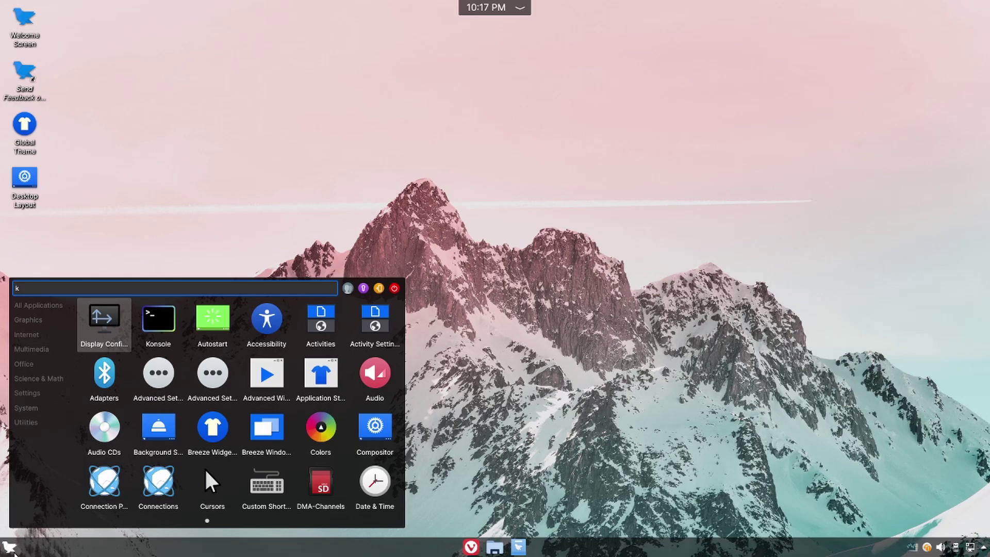
key("Right")
key("Return")
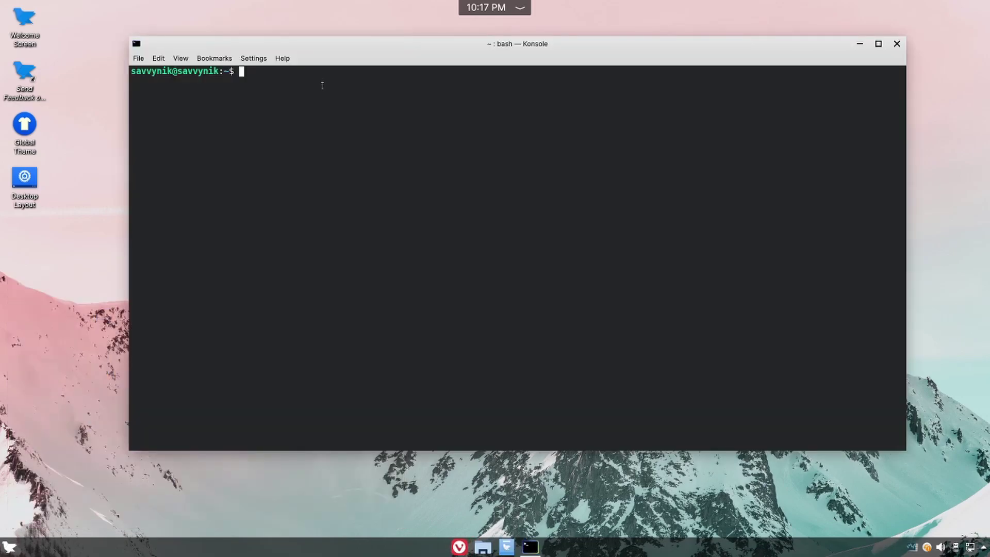
type("htop")
key("Return")
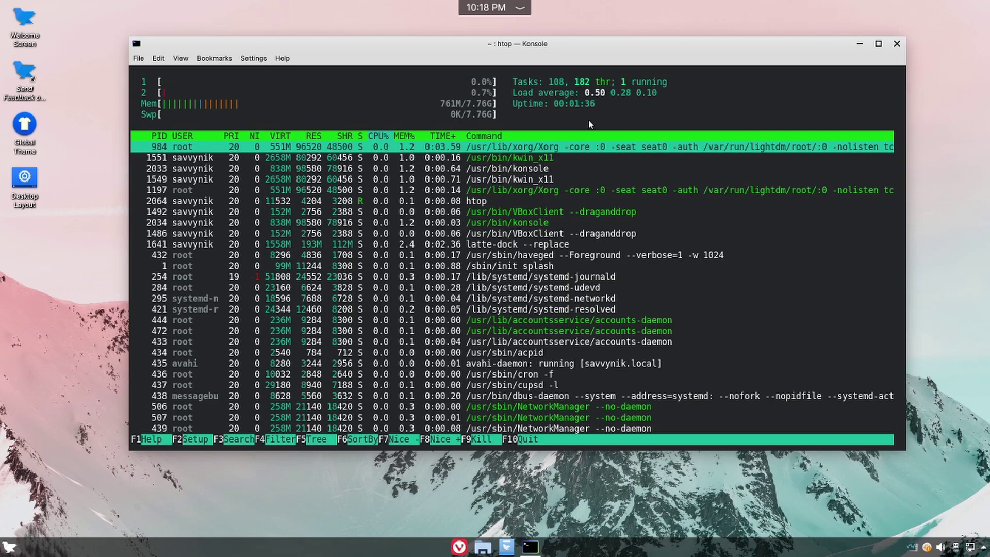
key("alt+F4")
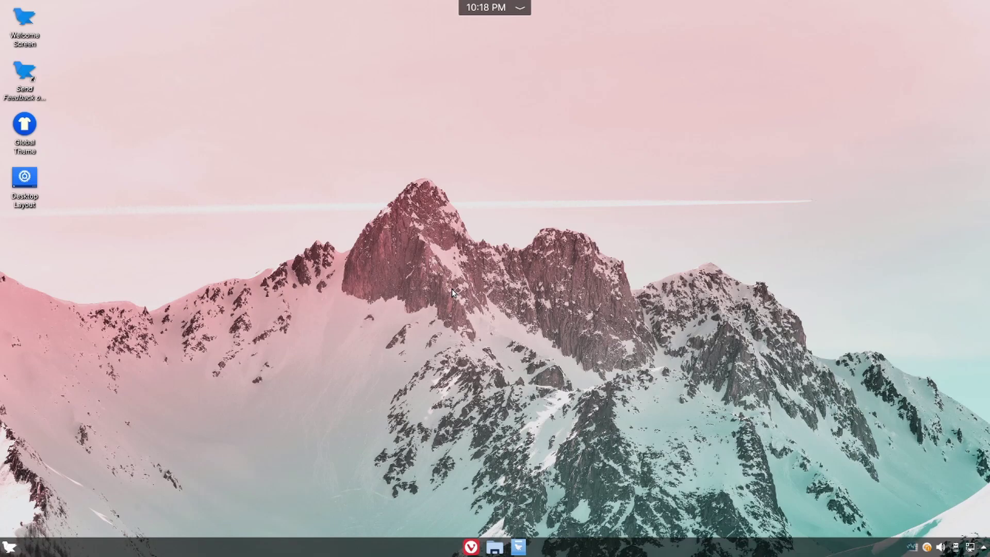